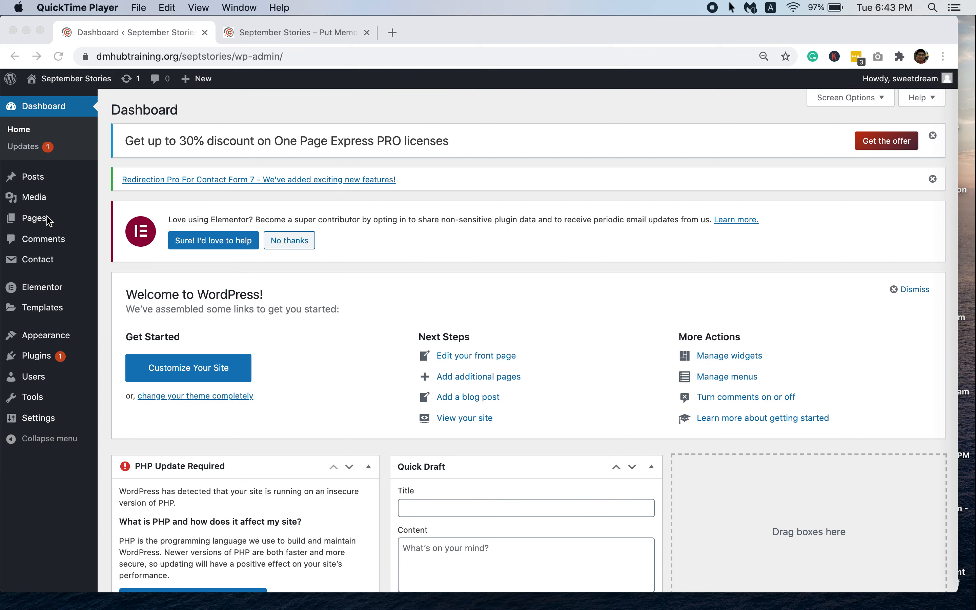
# Step: Create a new page titled "SEO Training" and save it as a draft
pyautogui.click(39, 222)
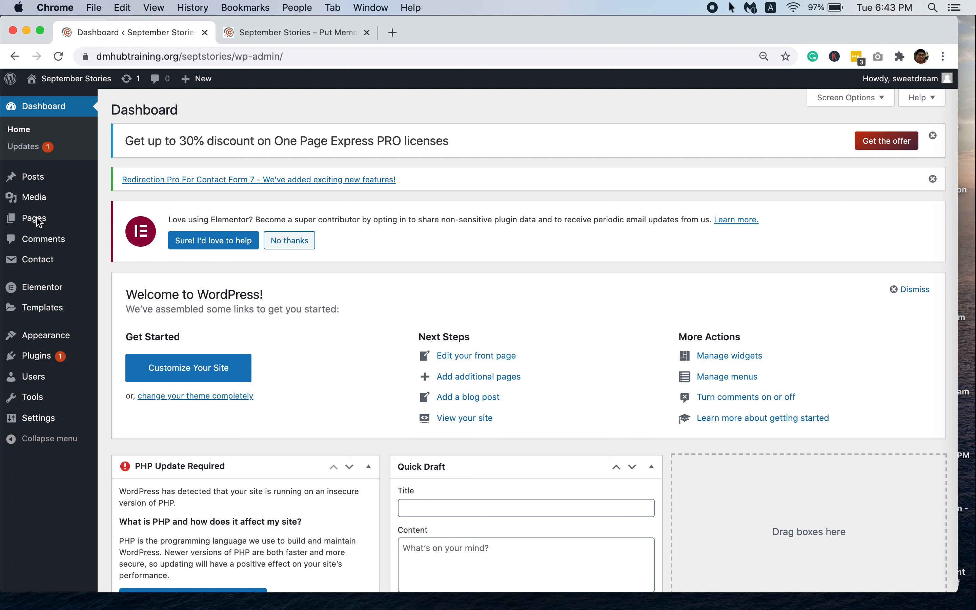
pyautogui.click(38, 222)
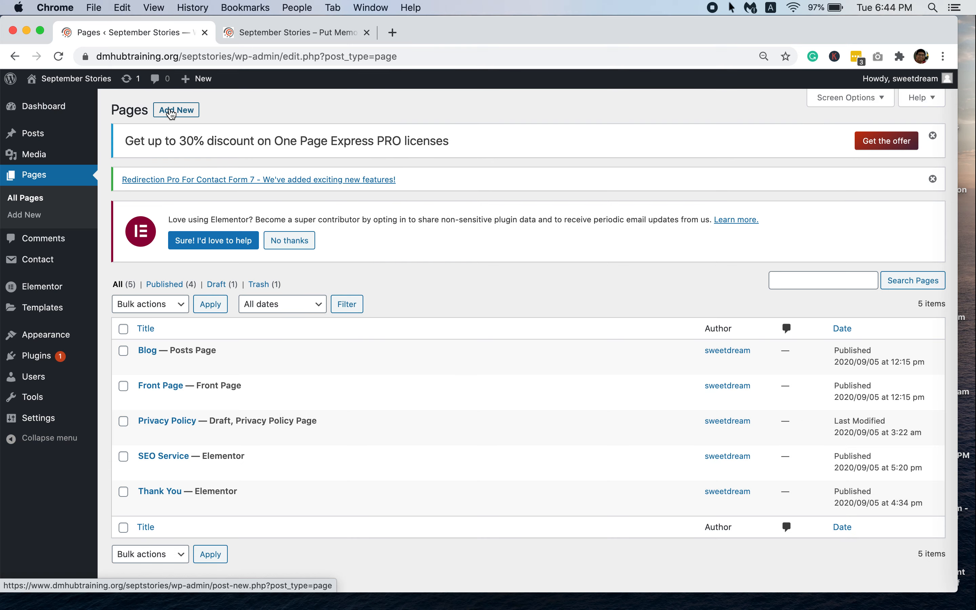
pyautogui.click(171, 113)
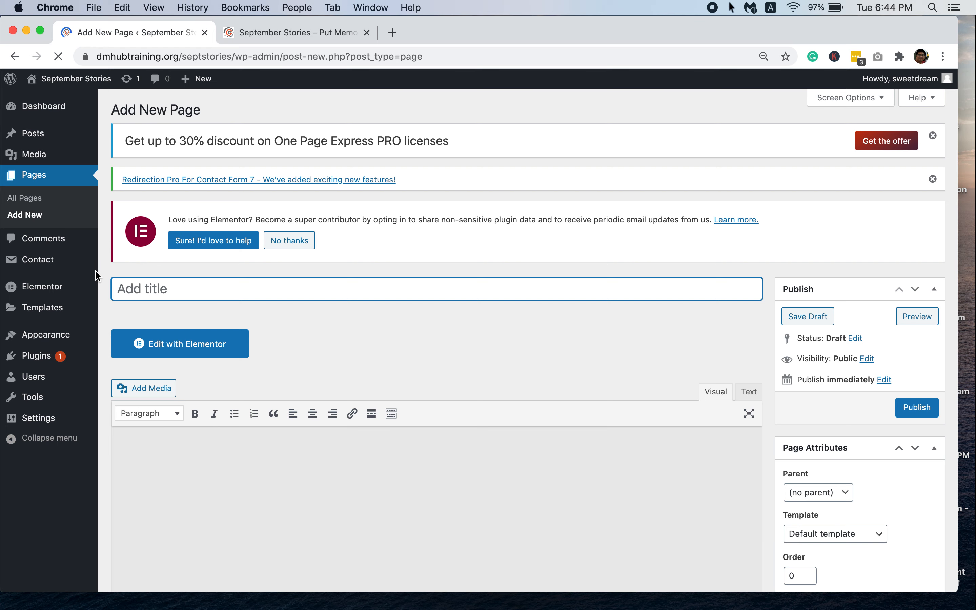
pyautogui.write('Landing Page')
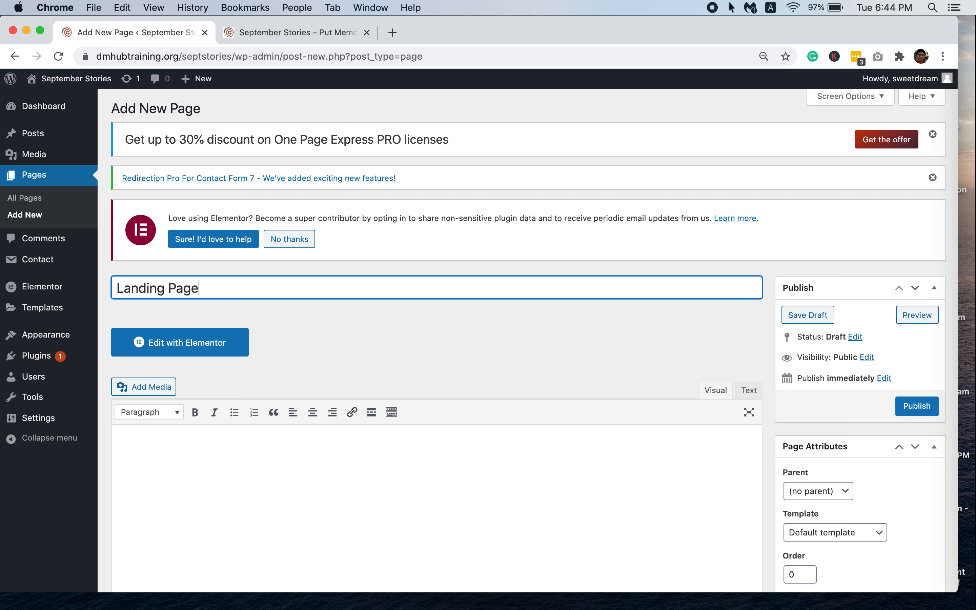
pyautogui.moveTo(204, 288); pyautogui.dragTo(79, 284)
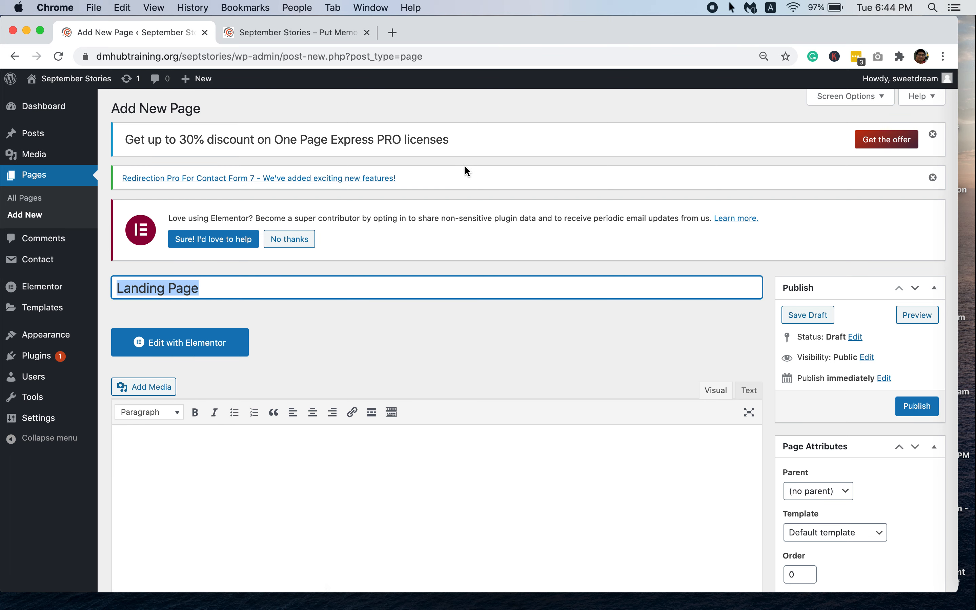
pyautogui.write('SEO ')
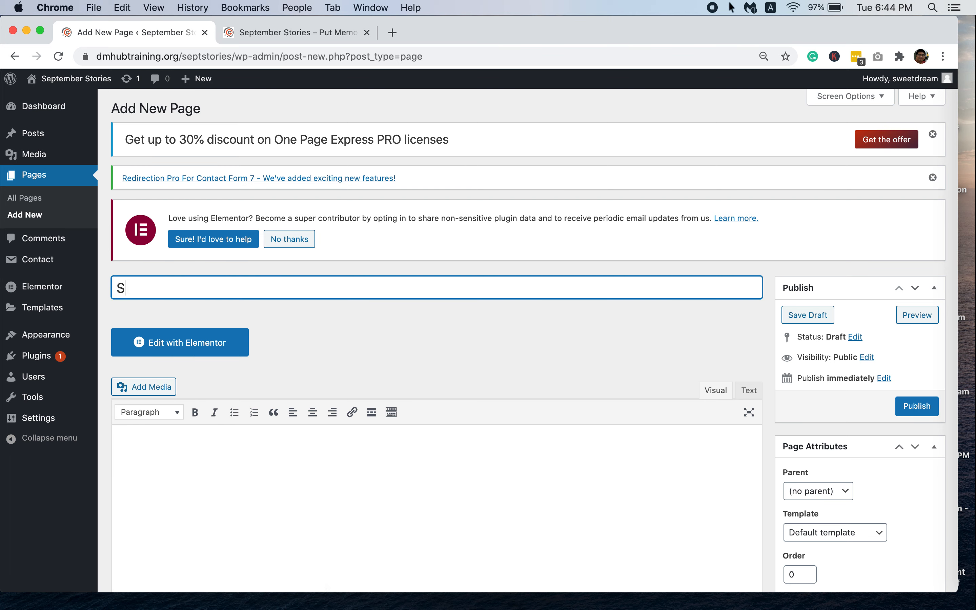
pyautogui.write('Training')
pyautogui.click(474, 317)
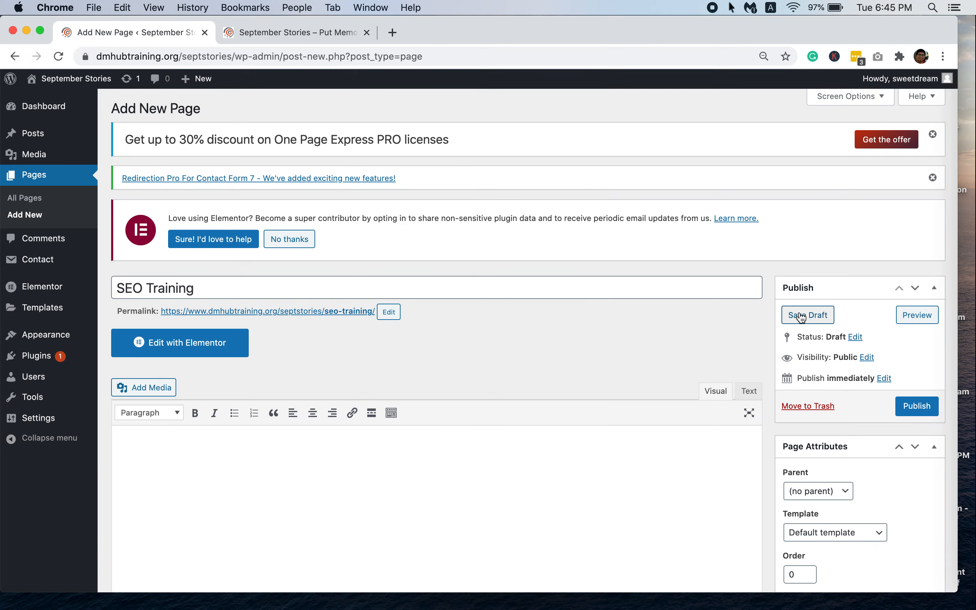
pyautogui.click(804, 316)
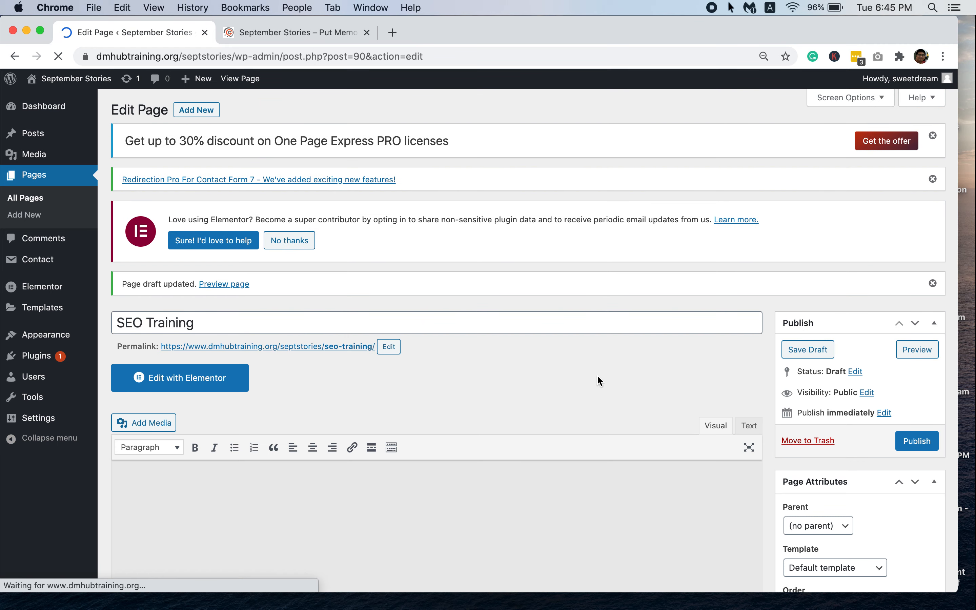
# Step: Open the SEO Training draft in the Elementor editor and bring up the template library for its empty content area
pyautogui.scroll(-2, 597, 375)
pyautogui.scroll(-1, 598, 376)
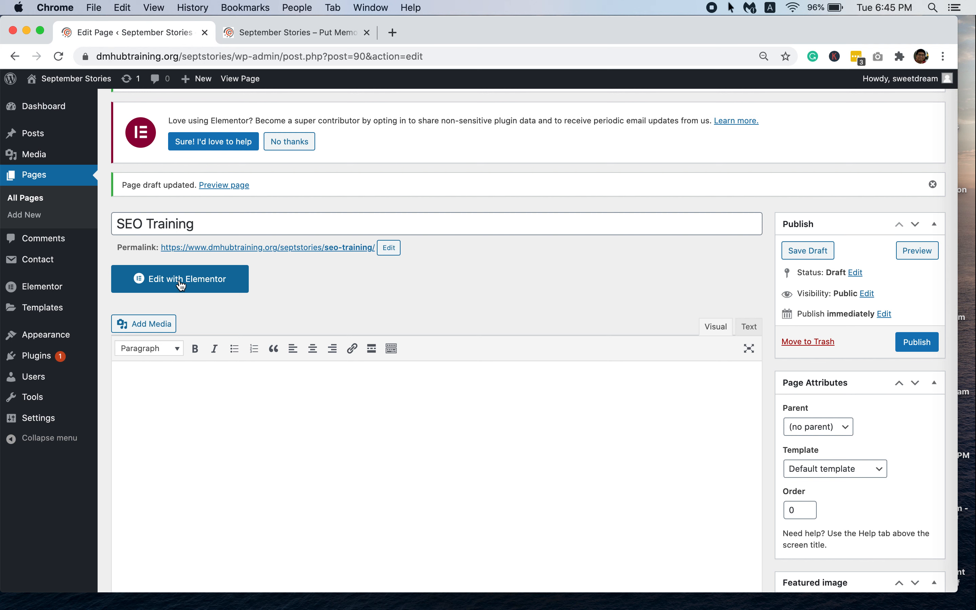
pyautogui.click(181, 280)
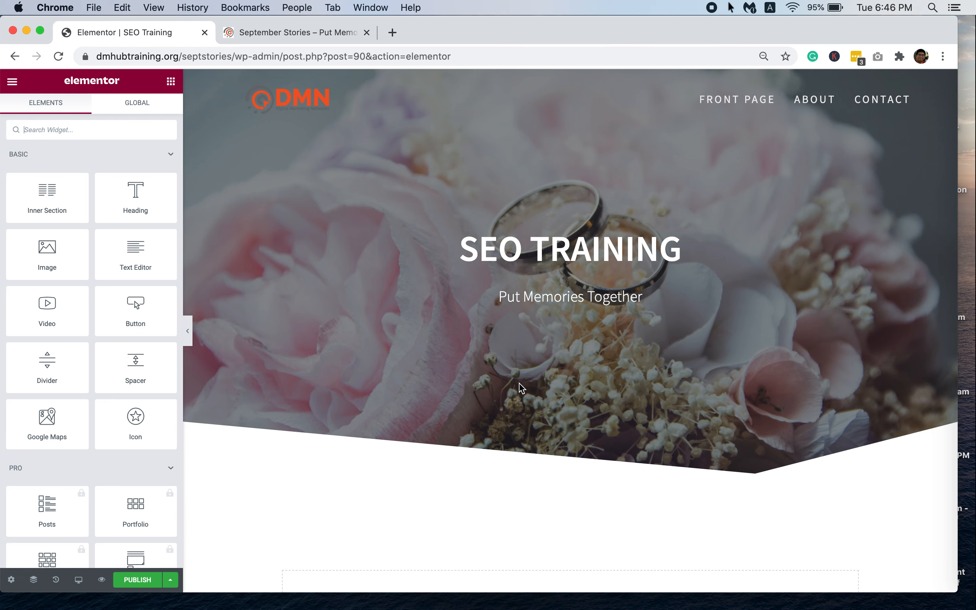
pyautogui.scroll(-5, 520, 388)
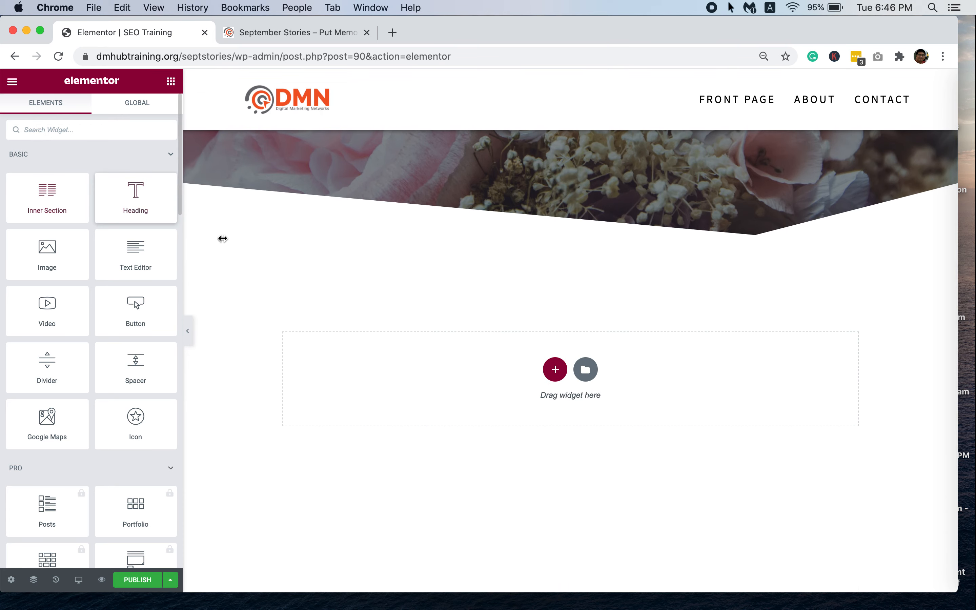
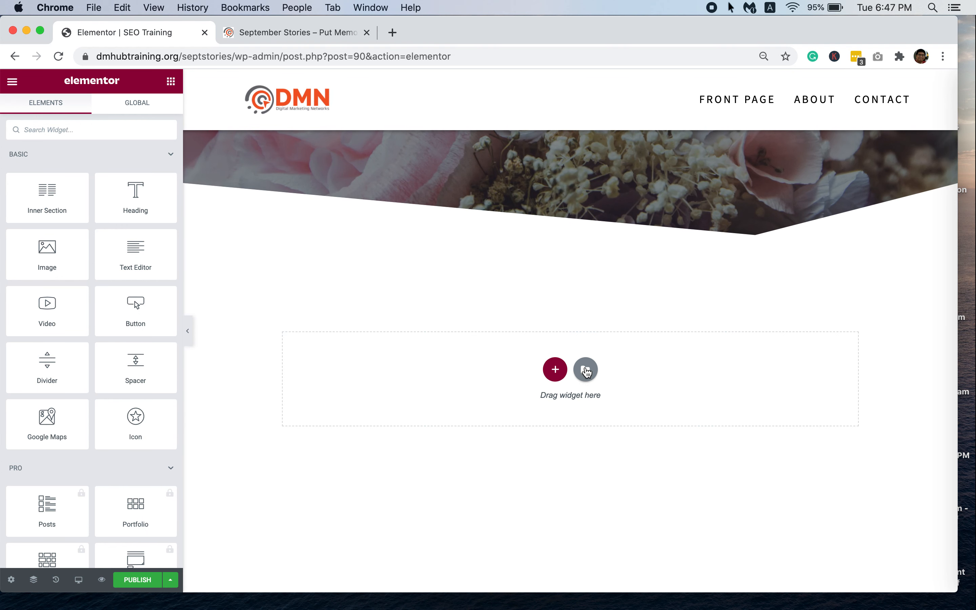
pyautogui.click(586, 370)
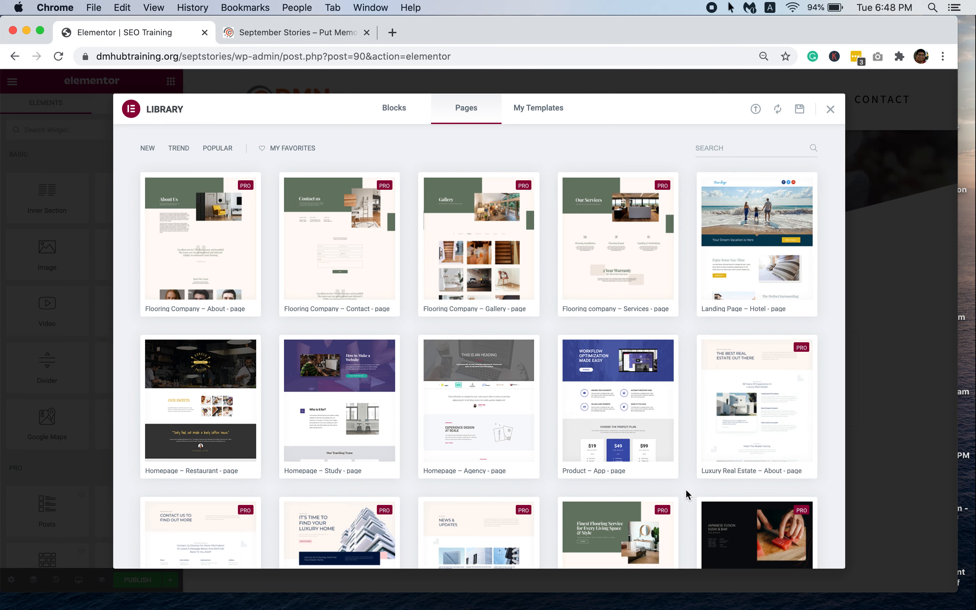
# Step: Look through the ready-made page templates in the library for a suitable landing page layout
pyautogui.scroll(-3, 685, 488)
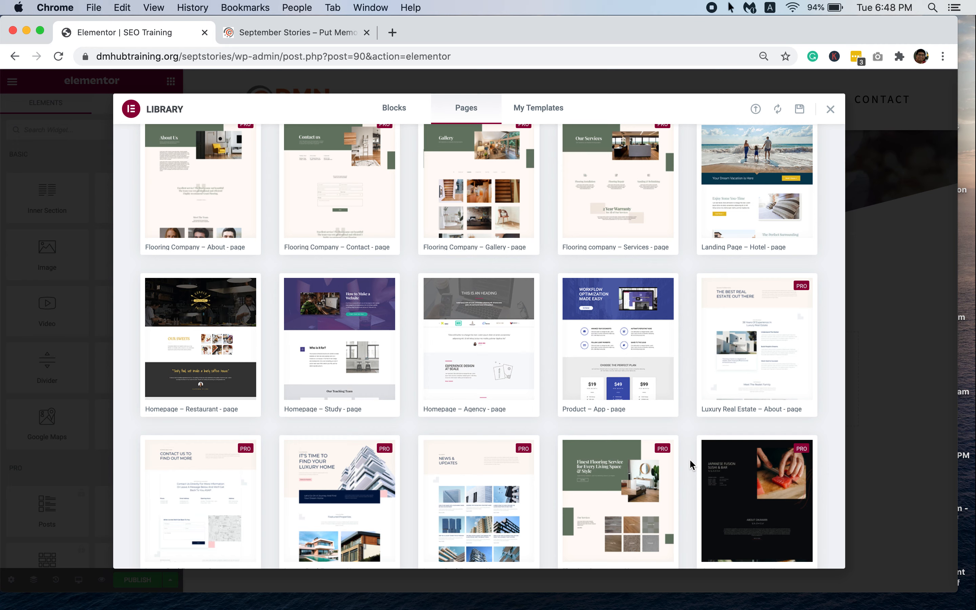
pyautogui.scroll(-3, 689, 458)
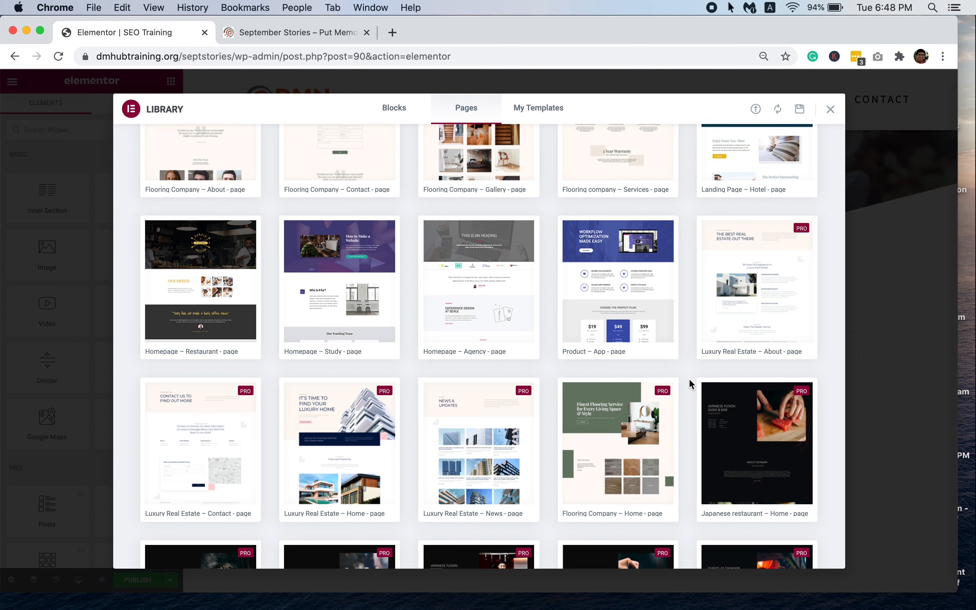
pyautogui.scroll(-7, 690, 383)
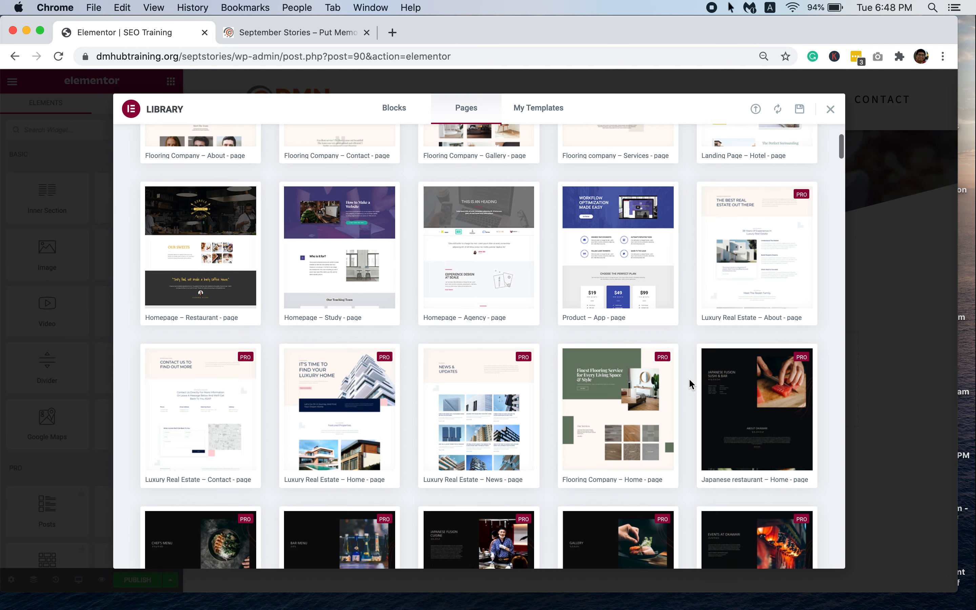
pyautogui.scroll(-5, 690, 383)
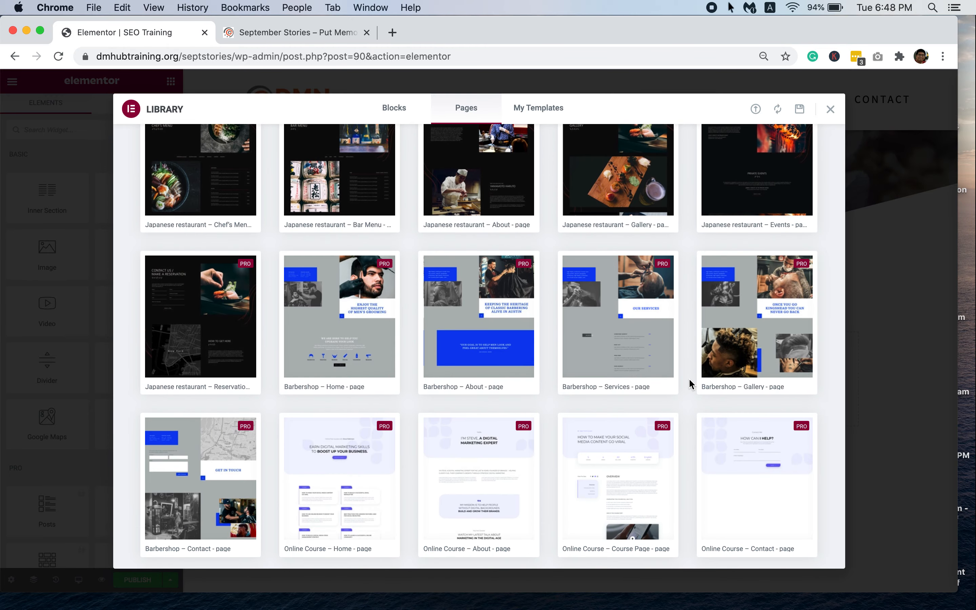
pyautogui.scroll(-6, 689, 383)
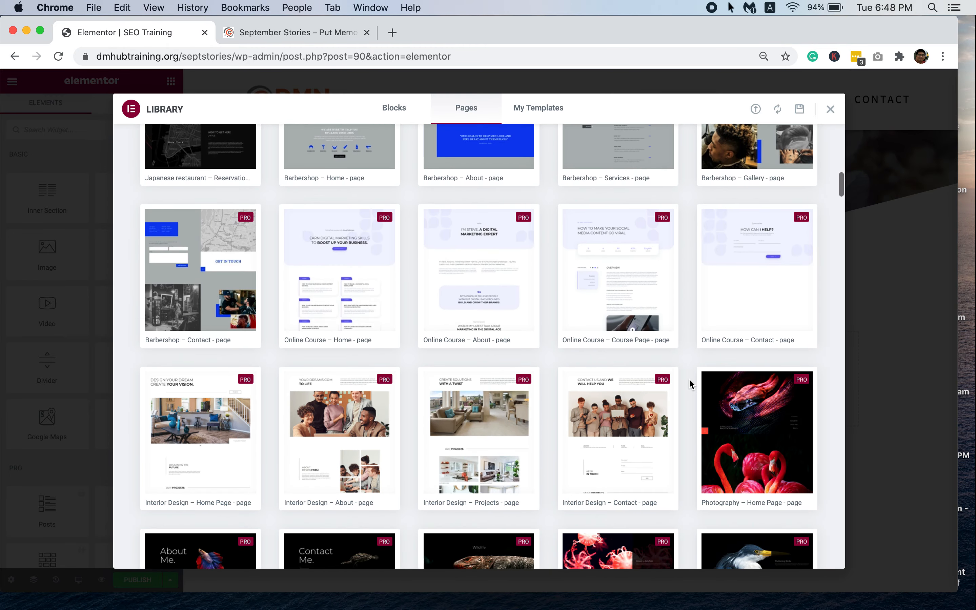
pyautogui.scroll(-8, 690, 383)
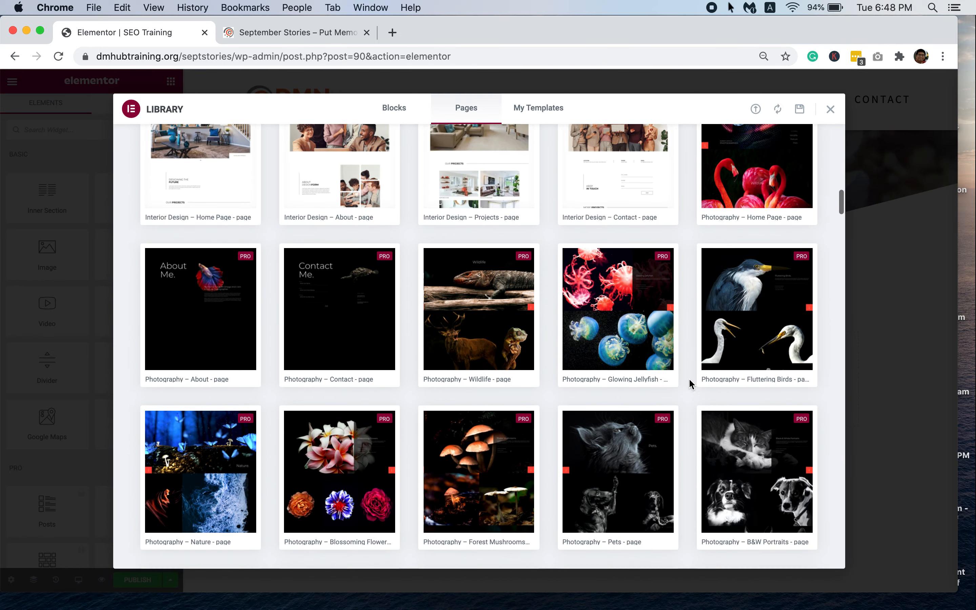
pyautogui.scroll(-15, 689, 381)
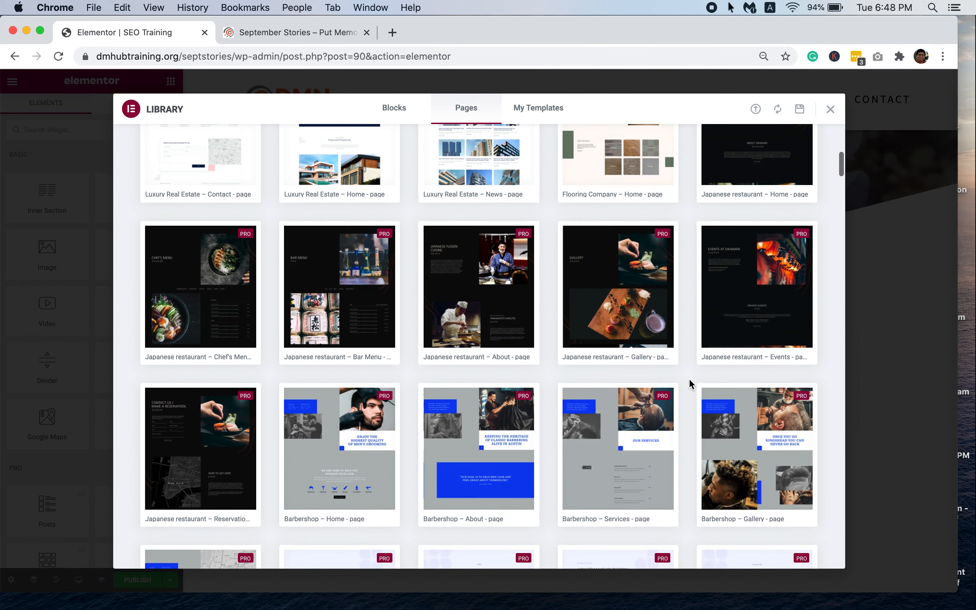
pyautogui.scroll(2, 689, 384)
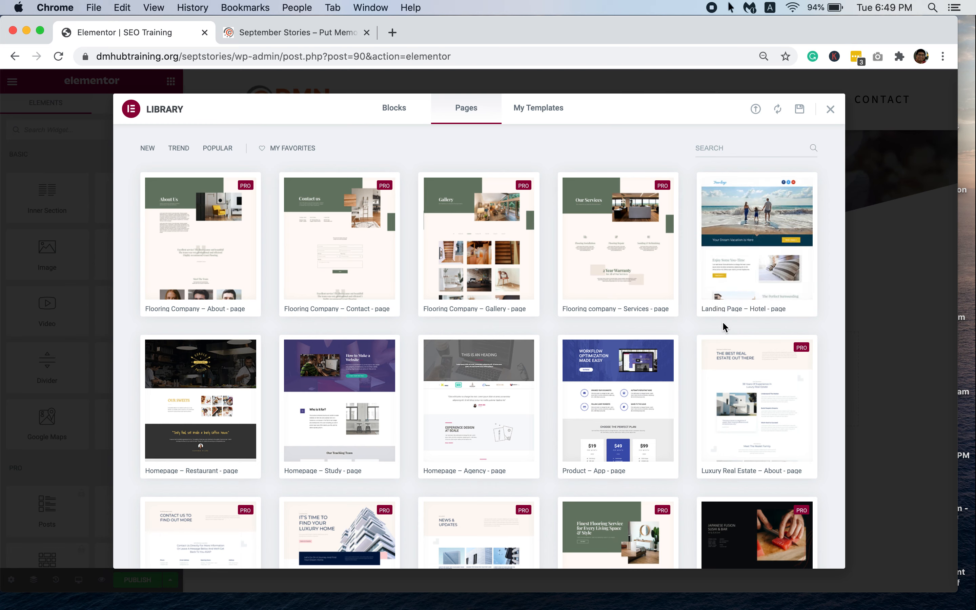
# Step: Insert the "Landing Page – Hotel" page template into the SEO Training page
pyautogui.moveTo(724, 312)
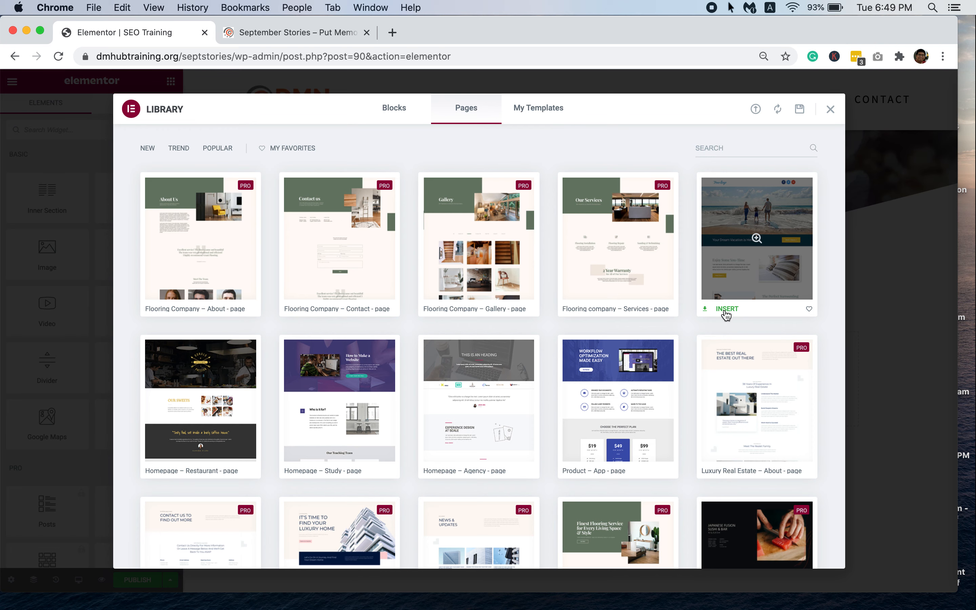
pyautogui.click(726, 309)
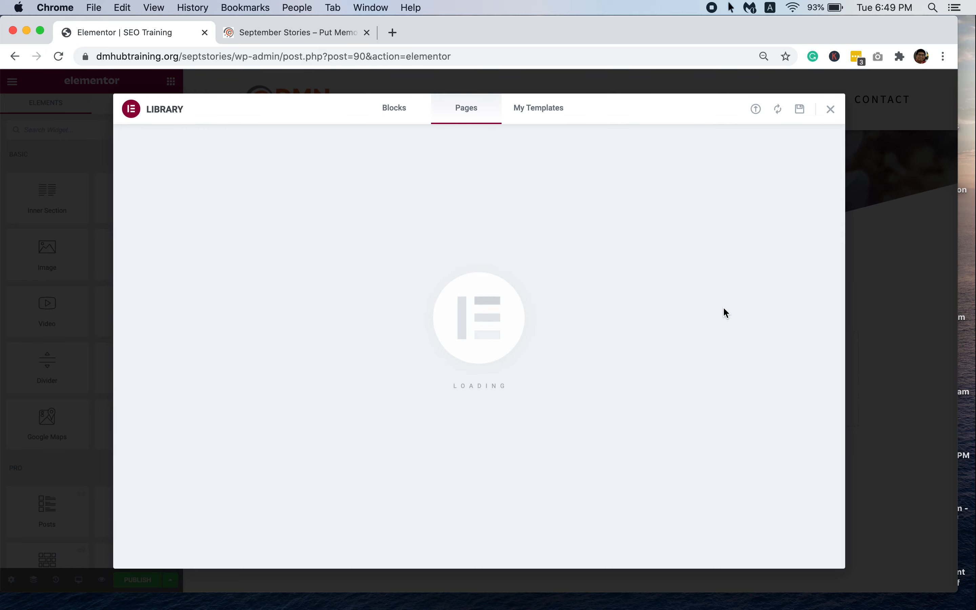
pyautogui.press('Escape')
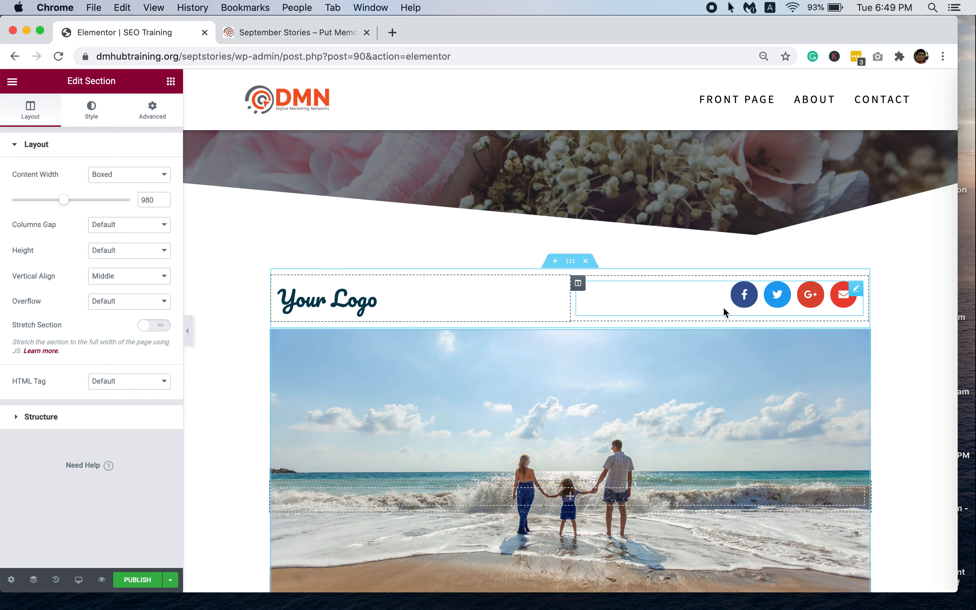
# Step: Replace the "Your Logo" heading text at the start of the template with "DMN"
pyautogui.scroll(-2, 723, 306)
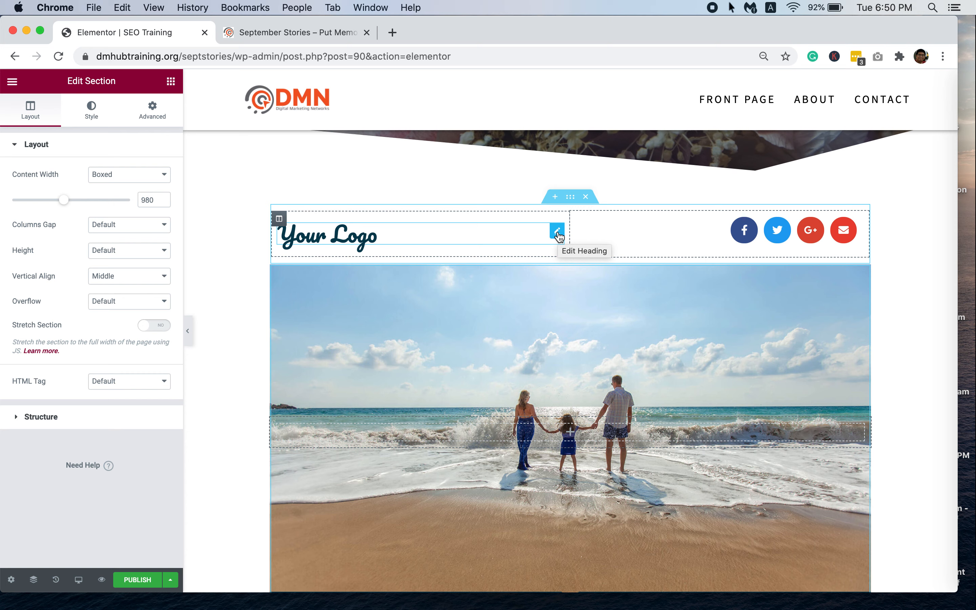
pyautogui.click(558, 233)
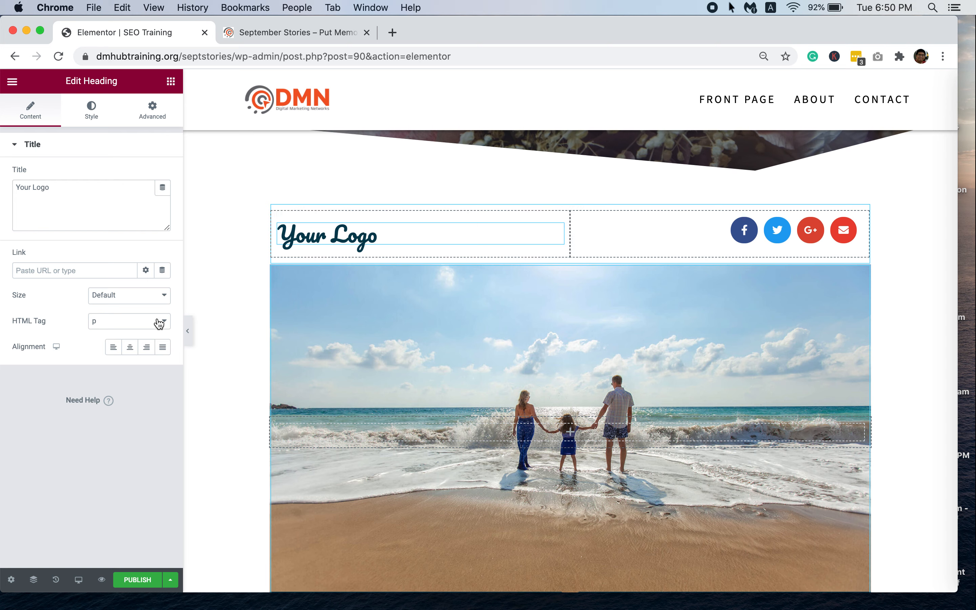
pyautogui.click(61, 191)
pyautogui.press('BackSpace')
pyautogui.press('BackSpace')
pyautogui.press('BackSpace')
pyautogui.press('BackSpace')
pyautogui.press('BackSpace')
pyautogui.press('BackSpace')
pyautogui.press('BackSpace')
pyautogui.press('BackSpace')
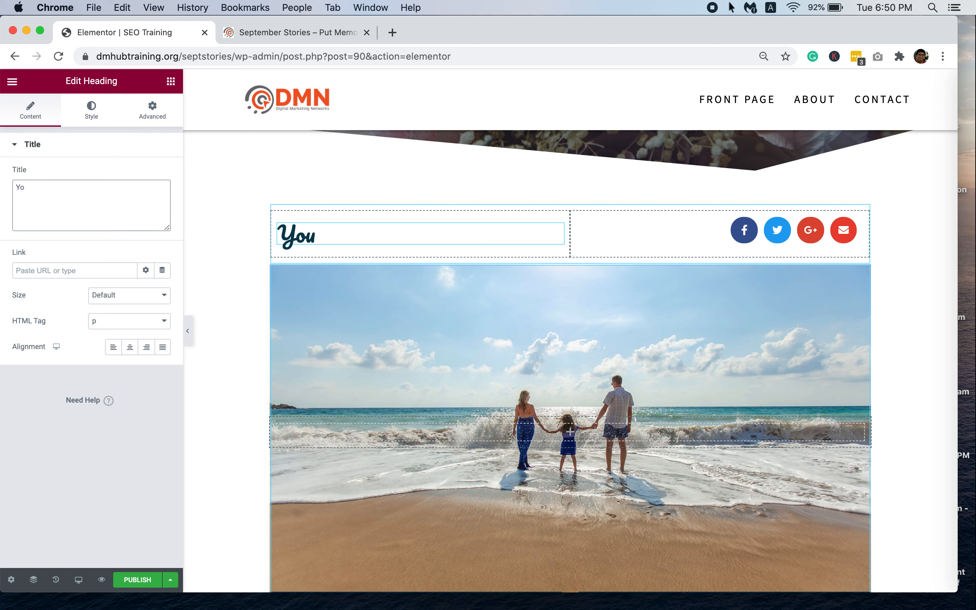
pyautogui.write('DMN')
pyautogui.press('BackSpace')
pyautogui.press('BackSpace')
pyautogui.press('BackSpace')
pyautogui.press('BackSpace')
pyautogui.write('DMN')
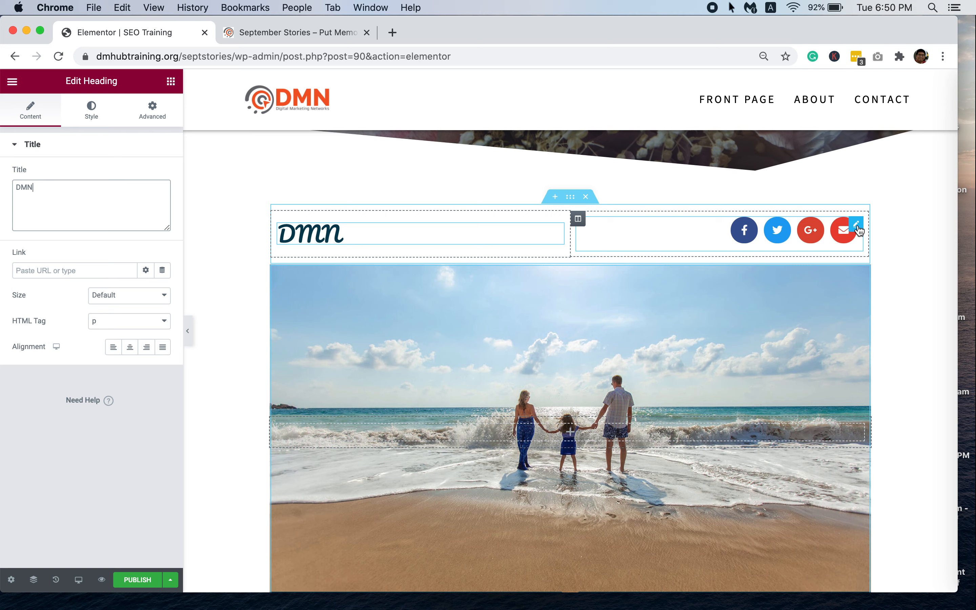
# Step: Open the Facebook entry of the social icons beside the DMN heading for editing
pyautogui.click(857, 225)
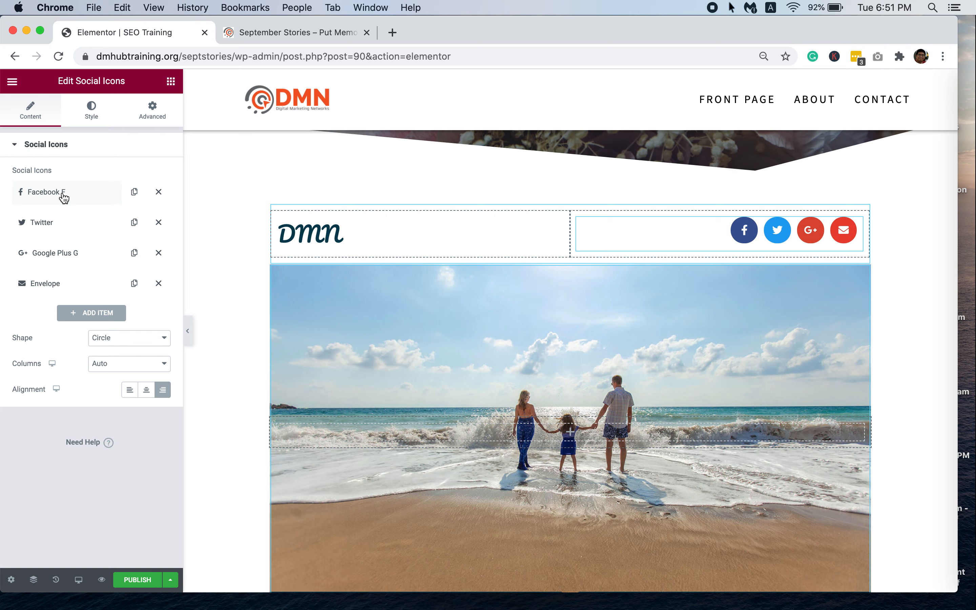
pyautogui.click(56, 194)
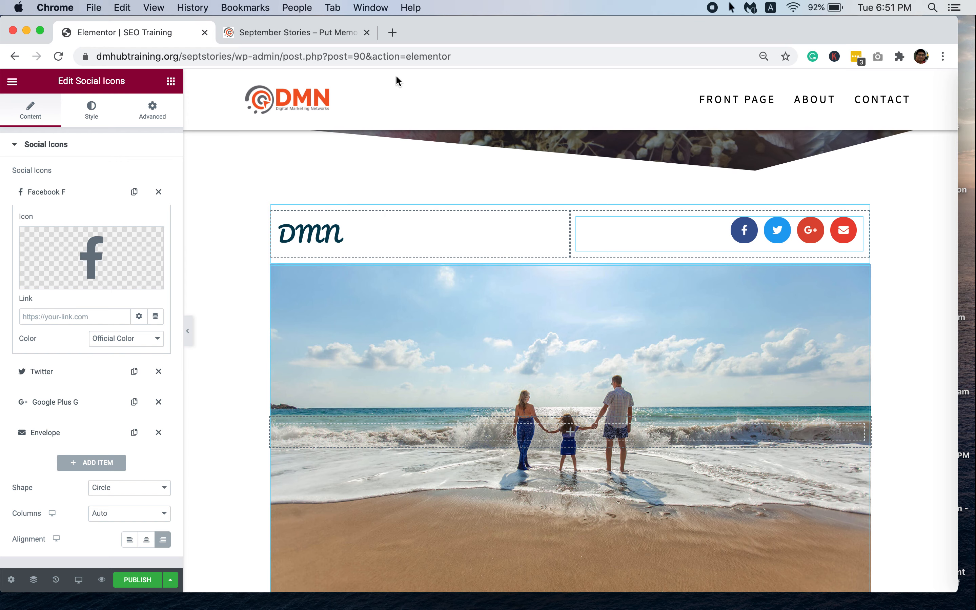
# Step: Open facebook.com in a new browser tab and search it for "dmc training"
pyautogui.click(391, 34)
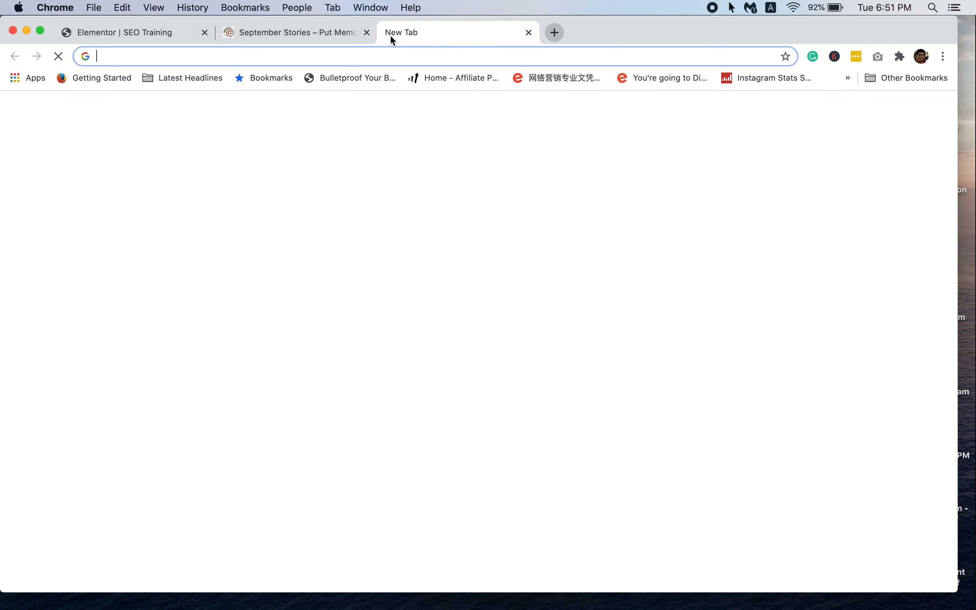
pyautogui.write('facebook.com')
pyautogui.press('Return')
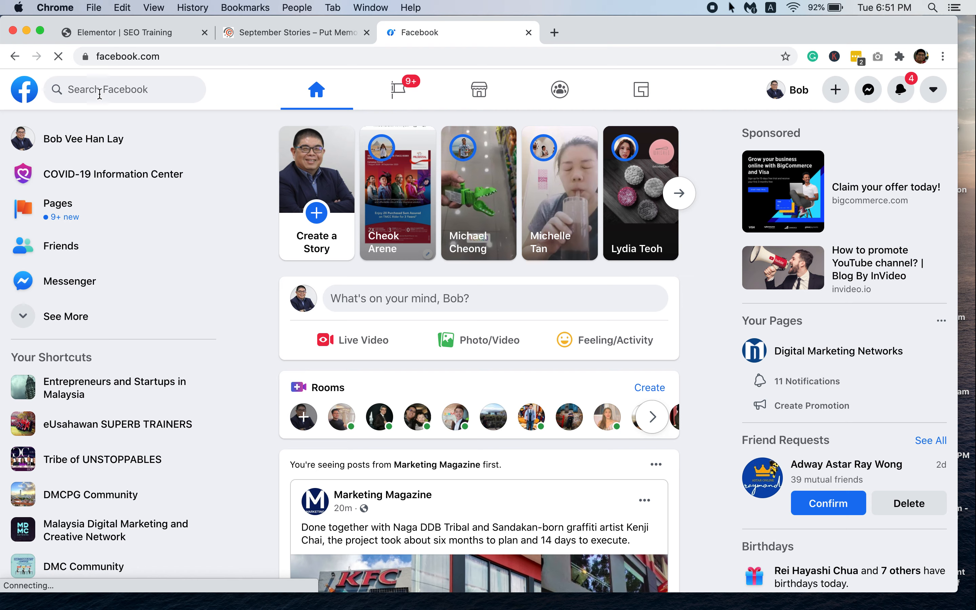
pyautogui.click(88, 93)
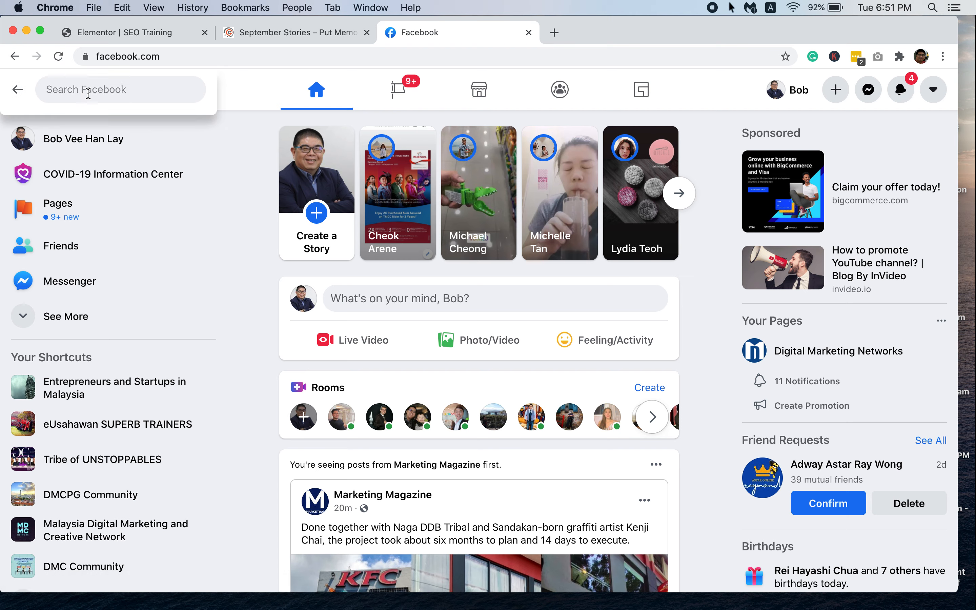
pyautogui.write('dmc training')
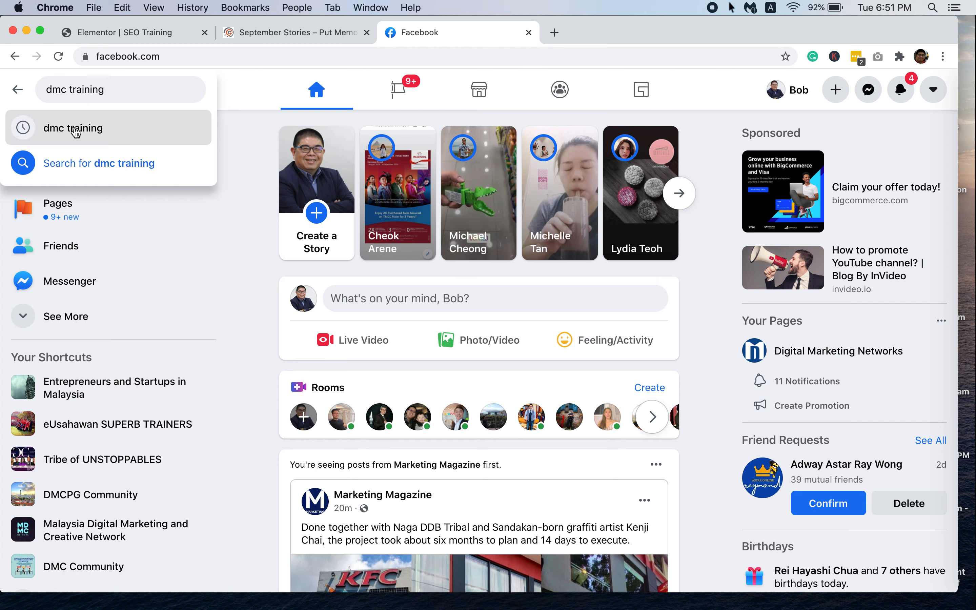
pyautogui.click(76, 133)
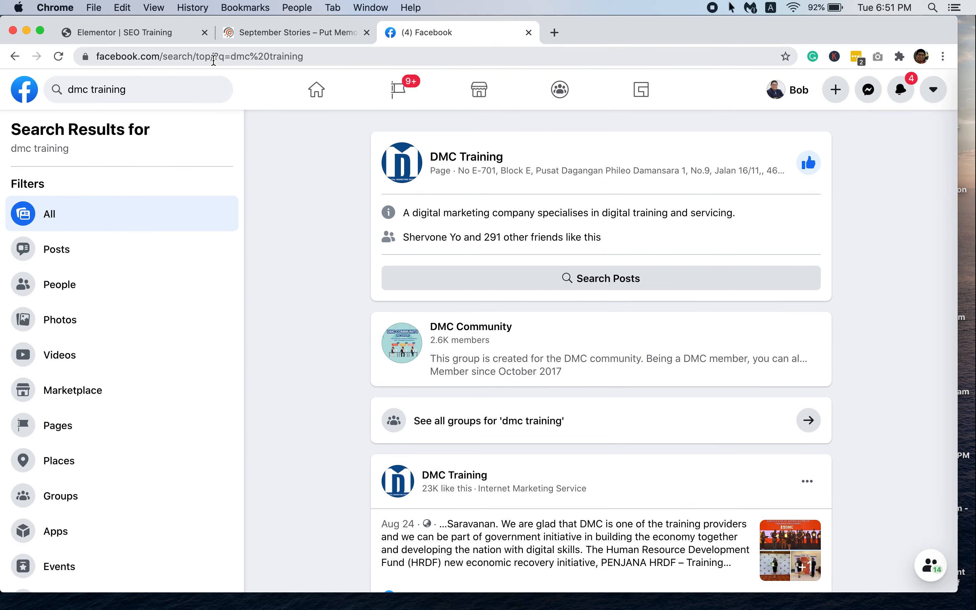
# Step: Open the DMC Training Facebook page from the search results and copy its web address
pyautogui.click(481, 159)
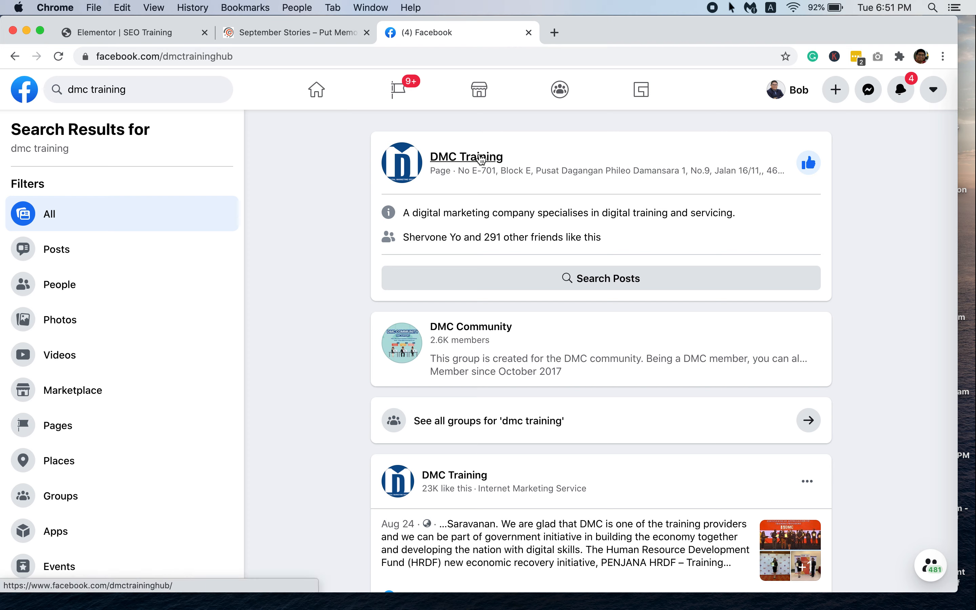
pyautogui.click(250, 55)
pyautogui.press('super+c')
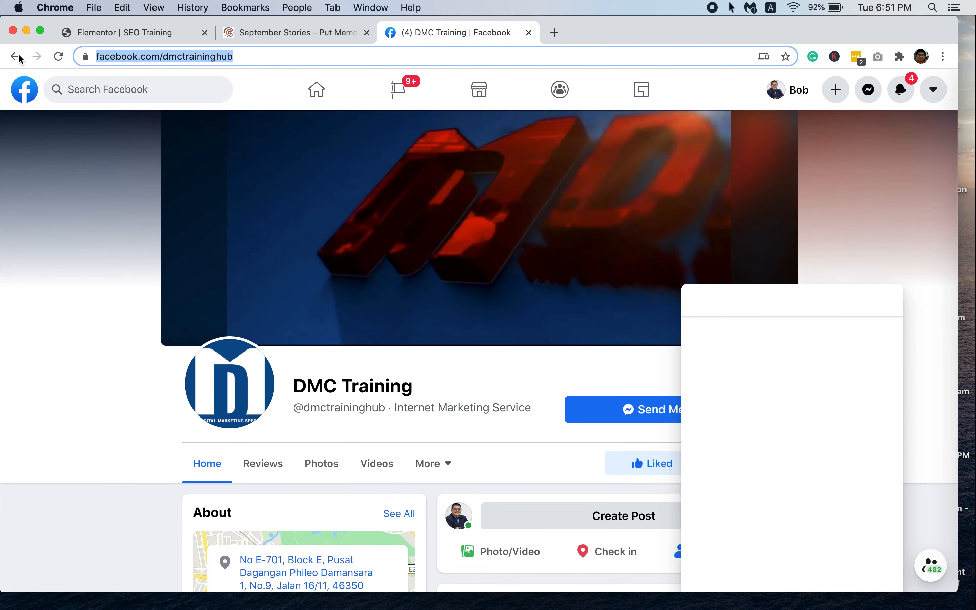
# Step: Switch back to the Elementor page editor and paste the copied dmctraininghub address as the Facebook icon's link
pyautogui.click(260, 36)
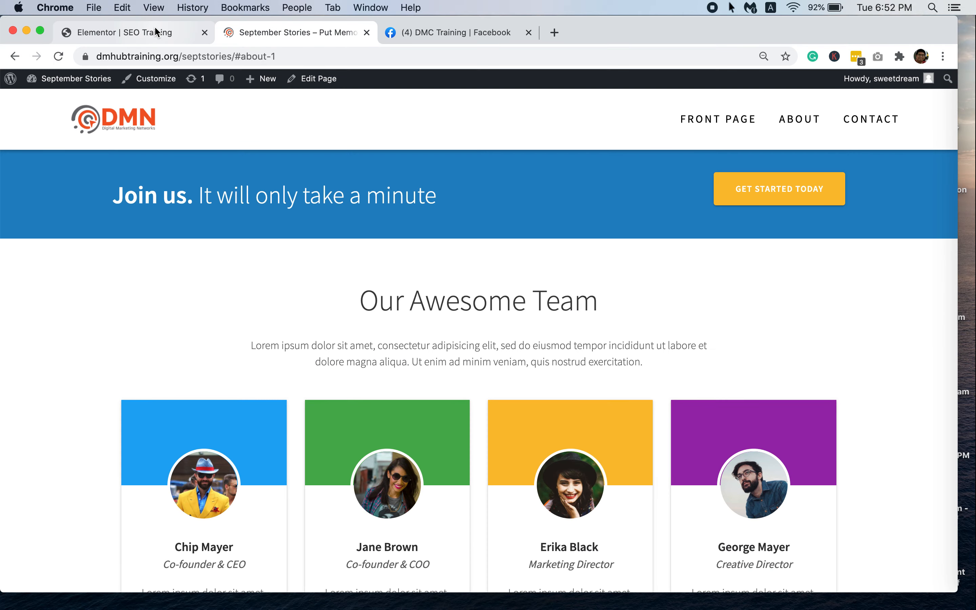
pyautogui.click(157, 32)
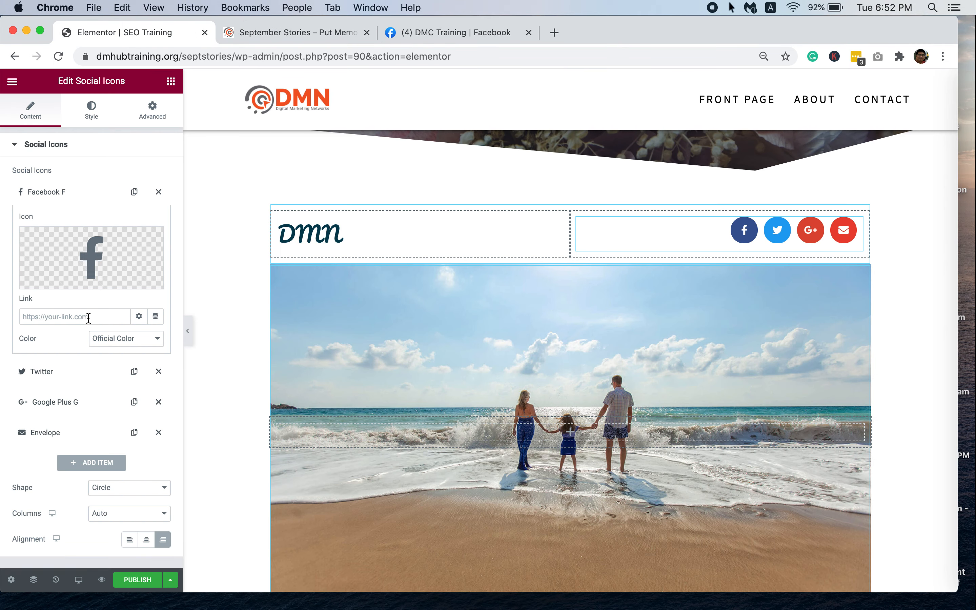
pyautogui.click(87, 317)
pyautogui.press('super+v')
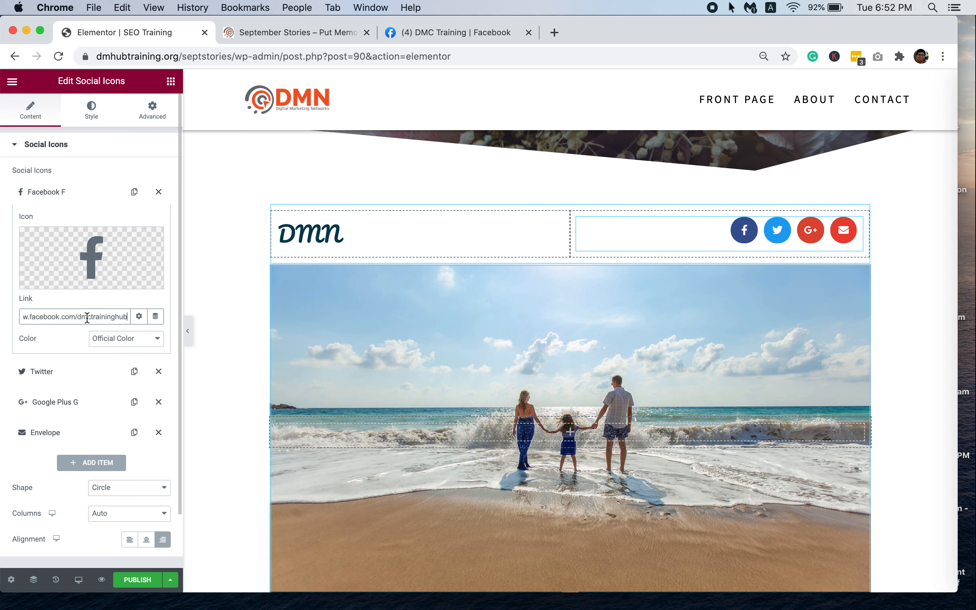
# Step: Examine the Facebook icon's color options and the social icons' color, size, padding, spacing and border style settings
pyautogui.click(156, 342)
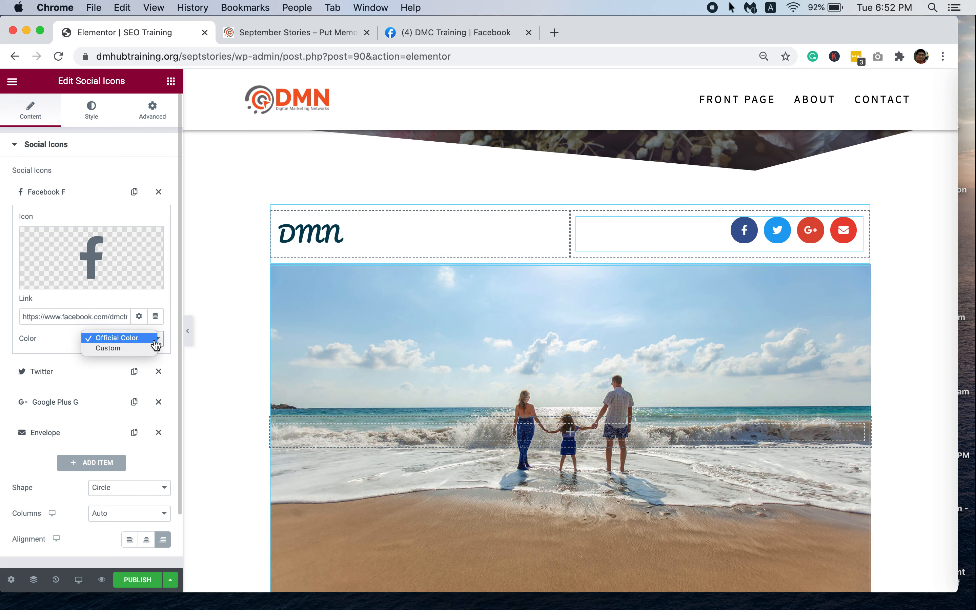
pyautogui.click(66, 343)
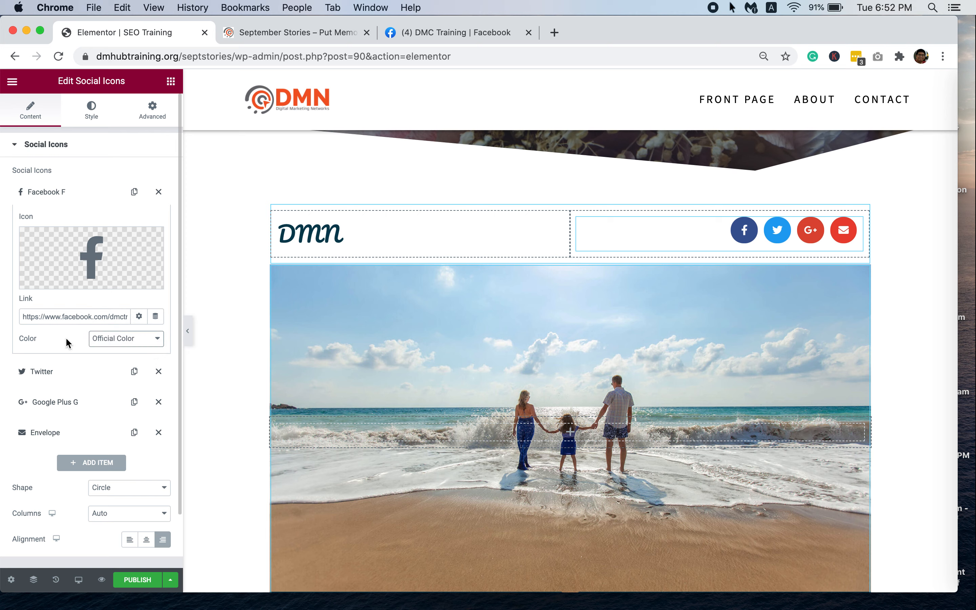
pyautogui.click(92, 117)
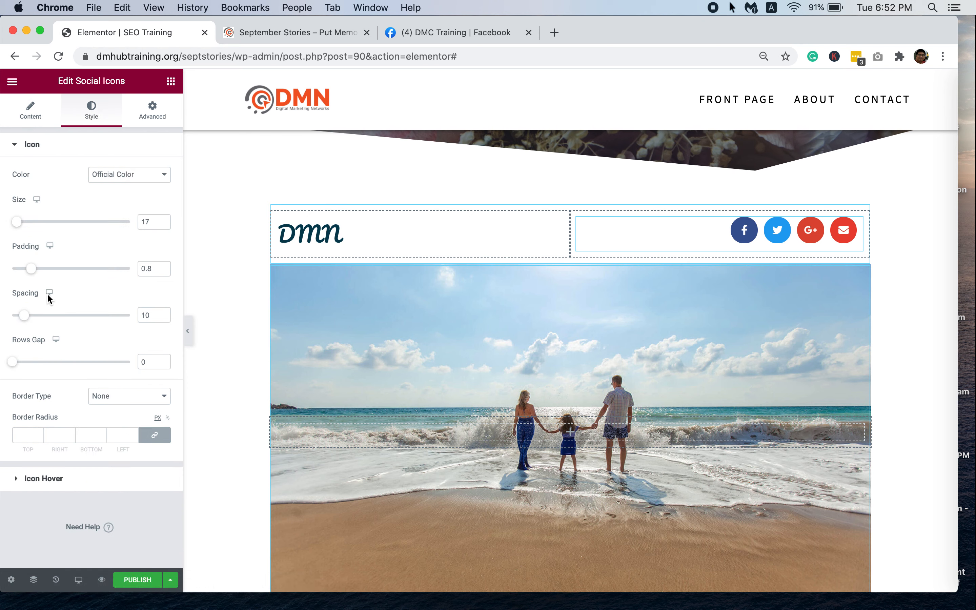
pyautogui.click(163, 180)
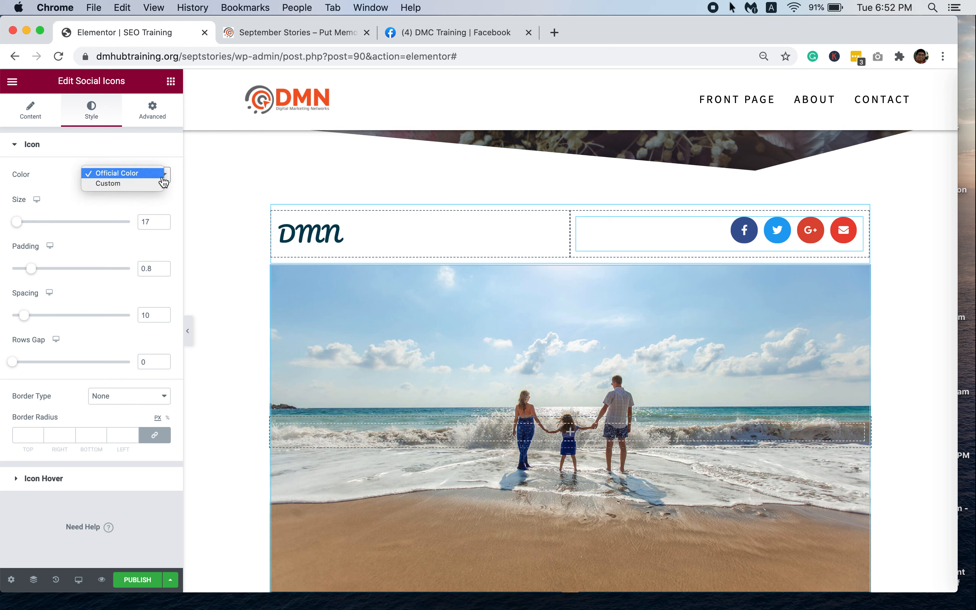
pyautogui.click(157, 148)
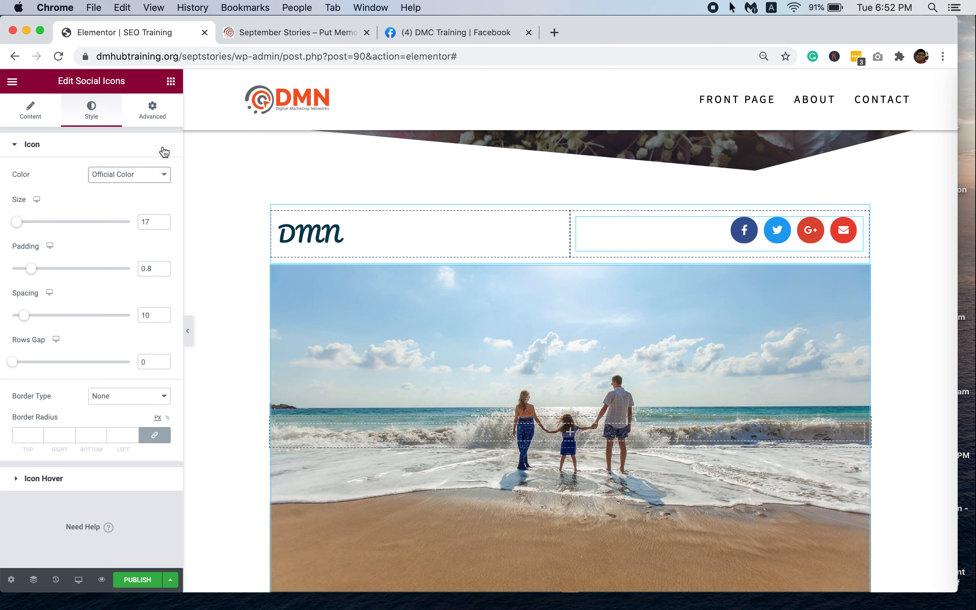
pyautogui.click(166, 155)
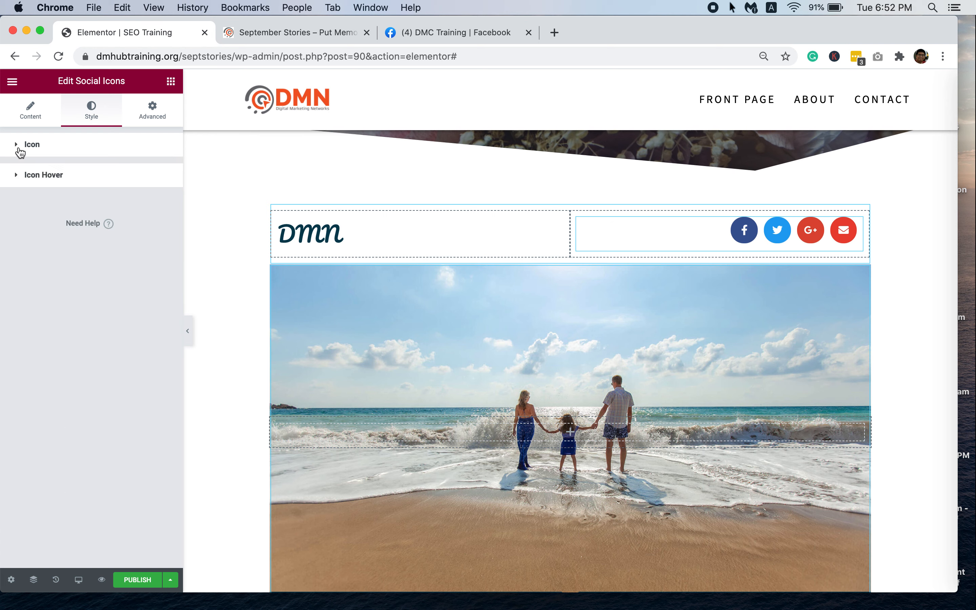
pyautogui.click(19, 150)
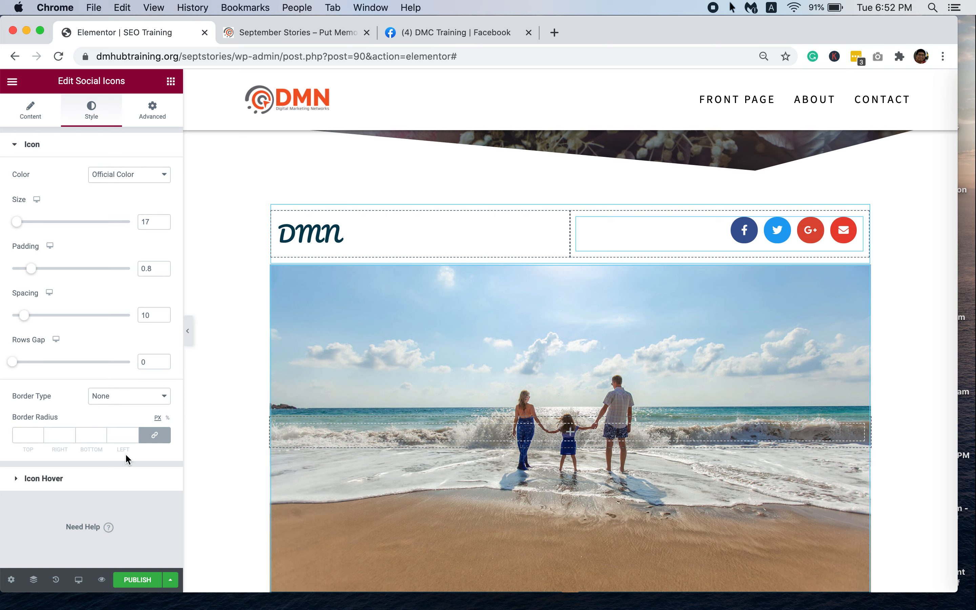
pyautogui.click(34, 115)
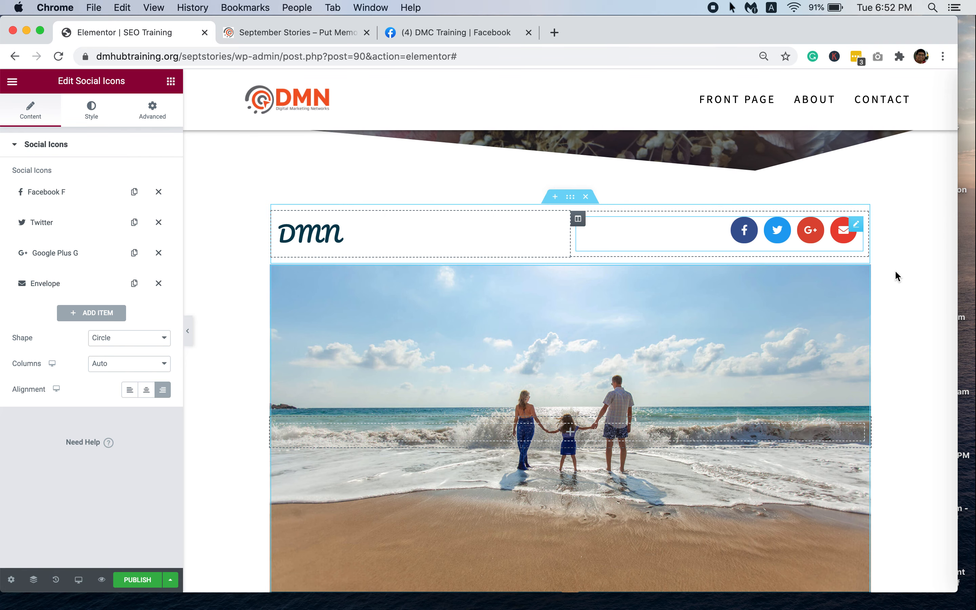
# Step: Replace the pillow image beside "Enjoy Some You-Time" with the media library photo of the family sitting on a bed
pyautogui.scroll(-3, 887, 316)
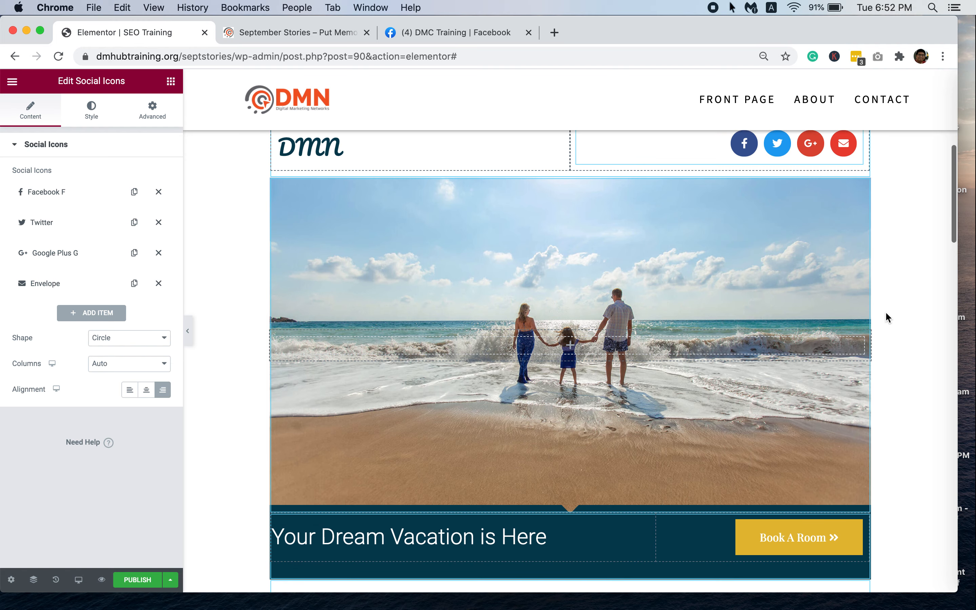
pyautogui.scroll(-2, 886, 315)
pyautogui.scroll(3, 821, 259)
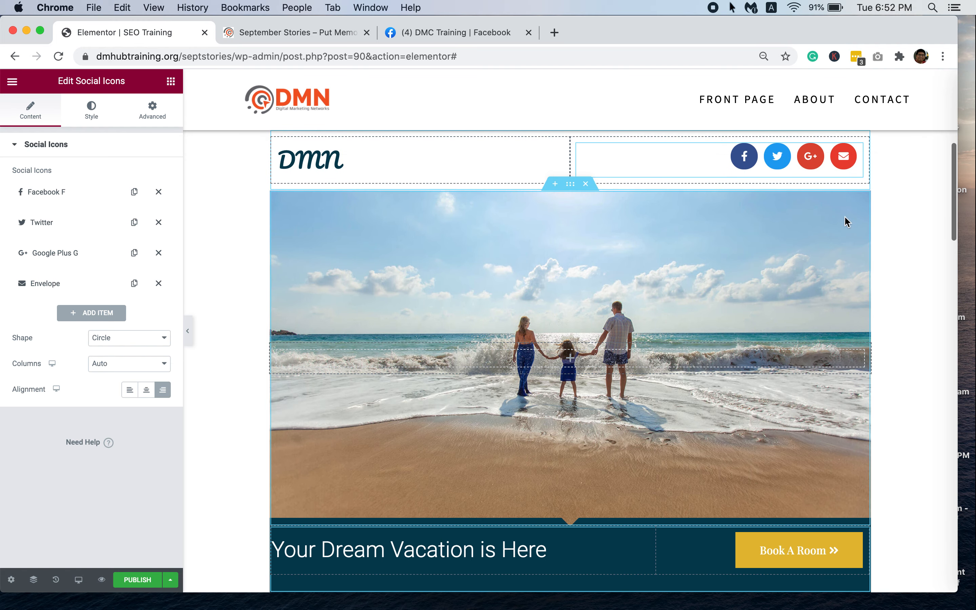
pyautogui.scroll(-5, 680, 422)
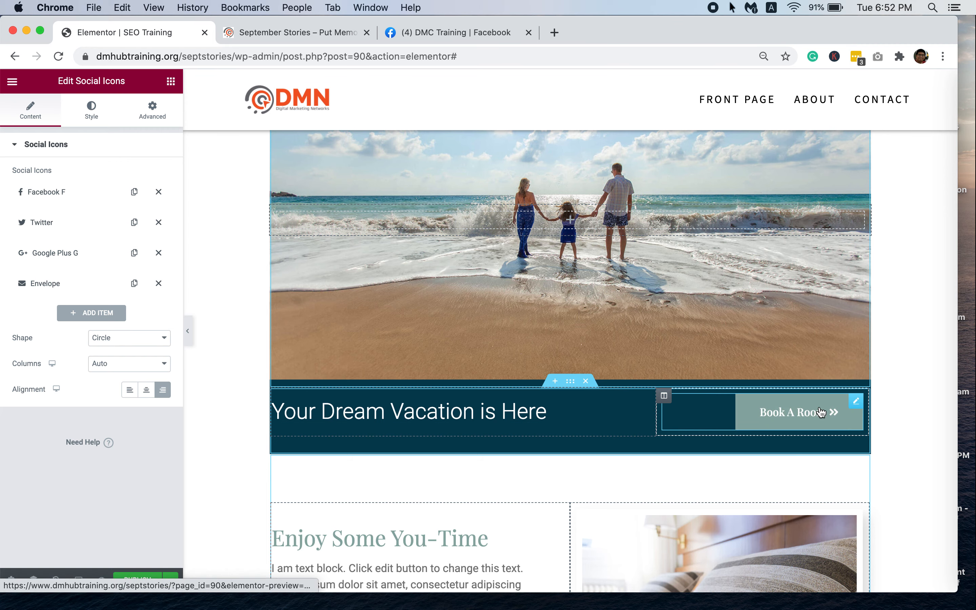
pyautogui.scroll(-7, 693, 473)
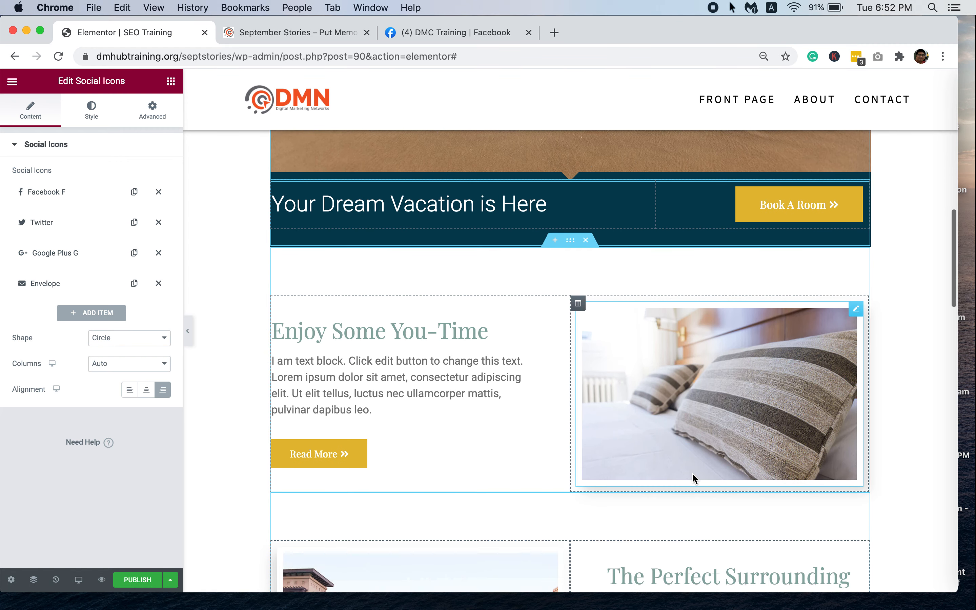
pyautogui.click(858, 309)
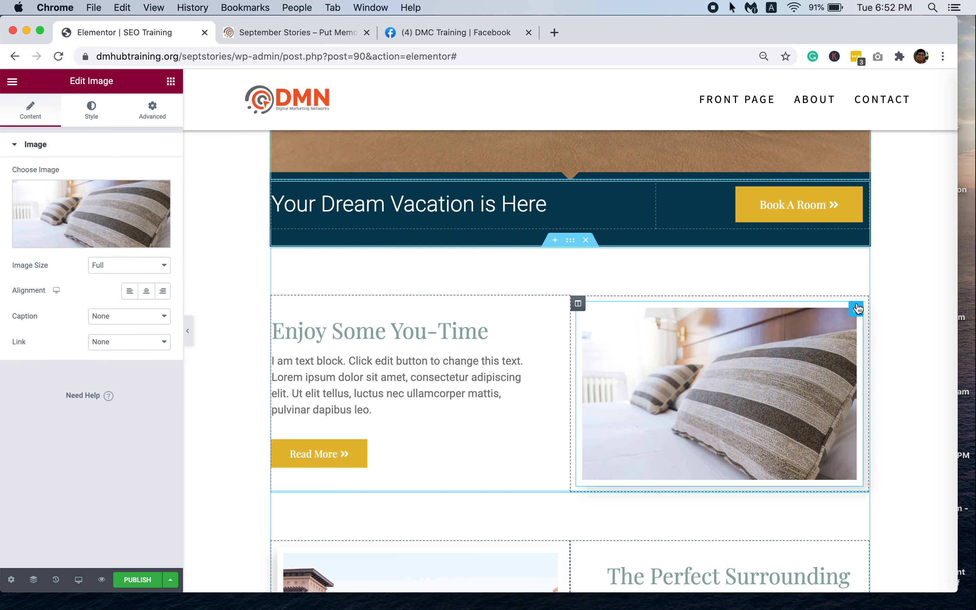
pyautogui.click(97, 242)
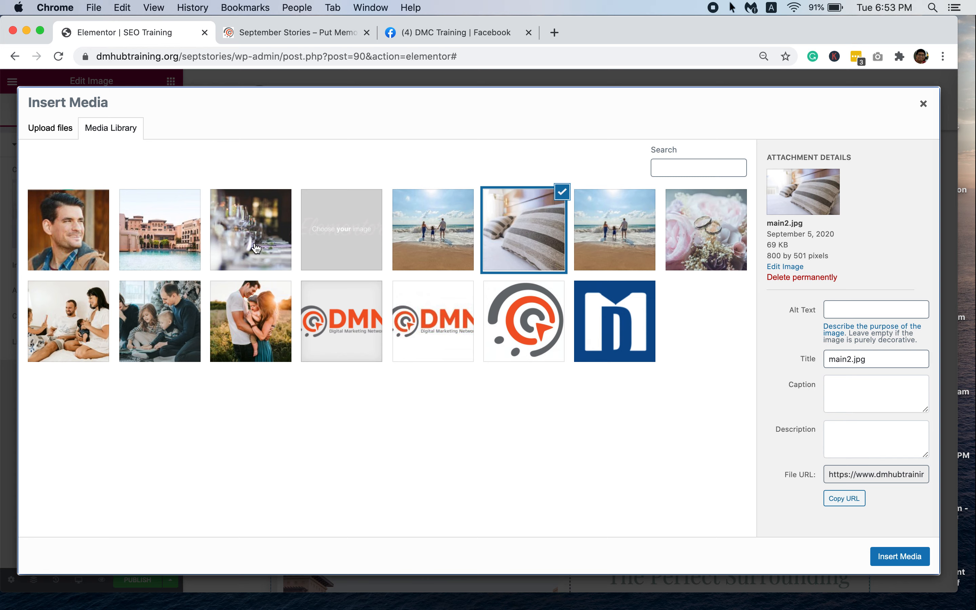
pyautogui.click(163, 235)
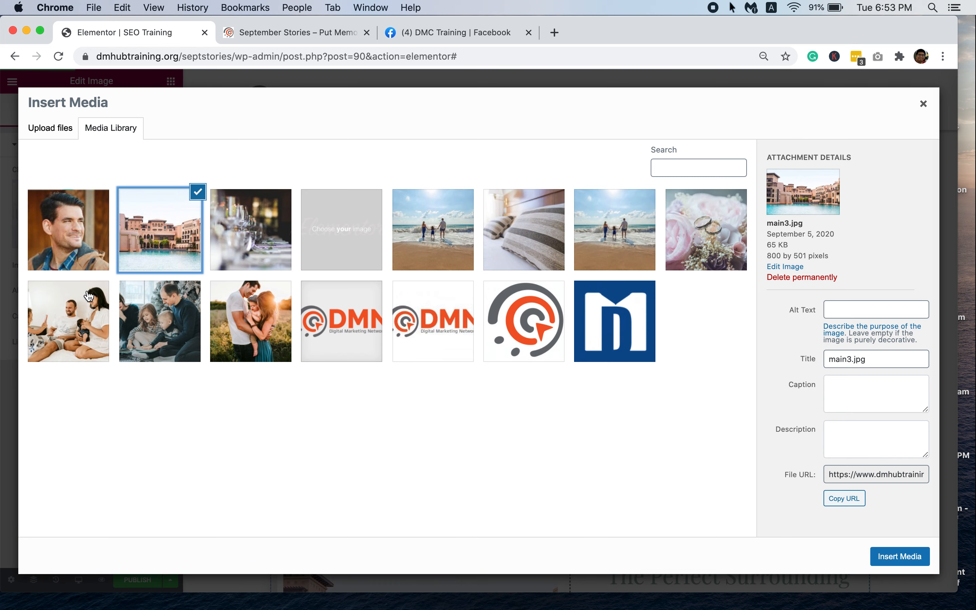
pyautogui.click(91, 304)
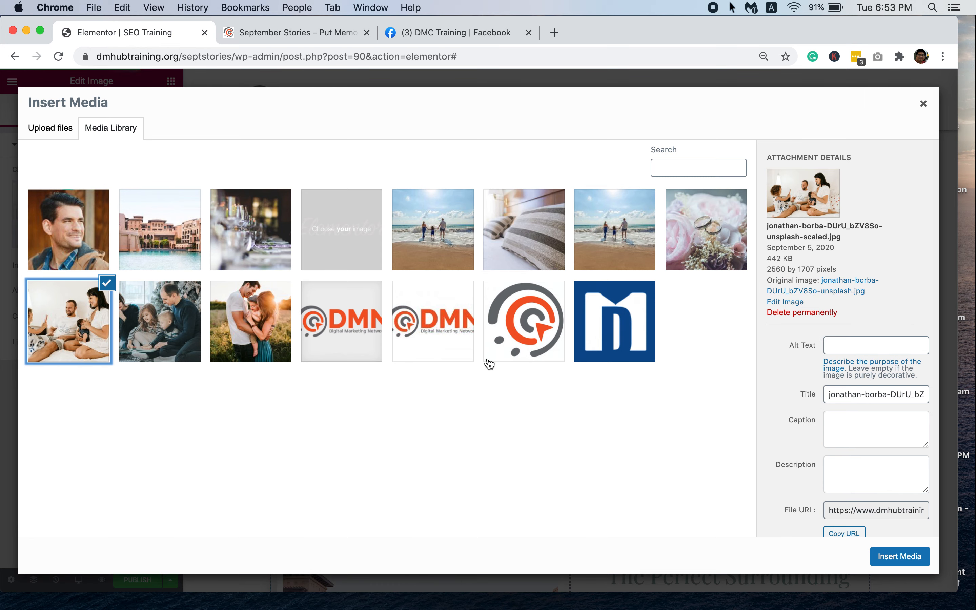
pyautogui.click(892, 556)
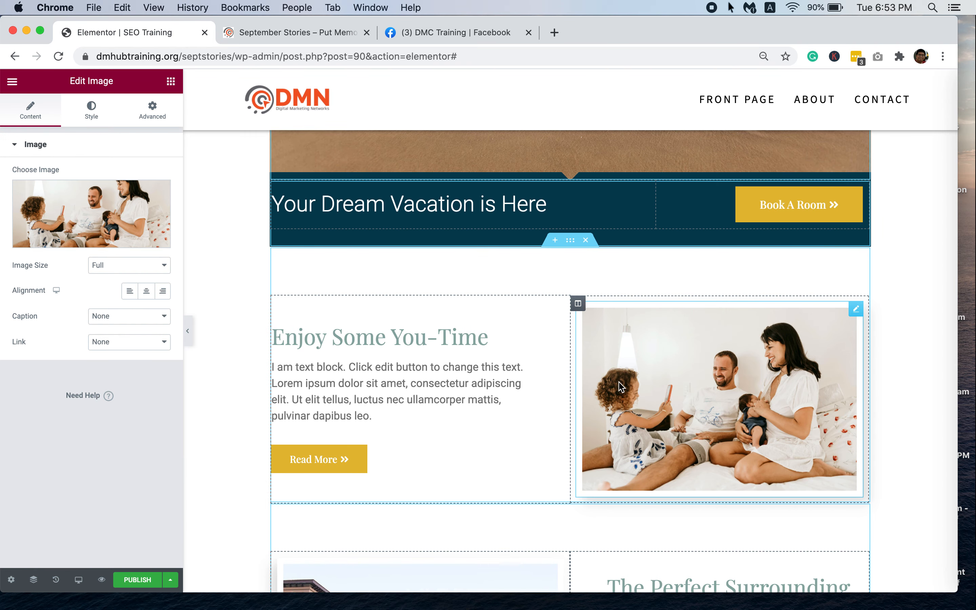
# Step: Replace the placeholder paragraph under "Enjoy Some You-Time" with "Spending time with the love one."
pyautogui.click(528, 372)
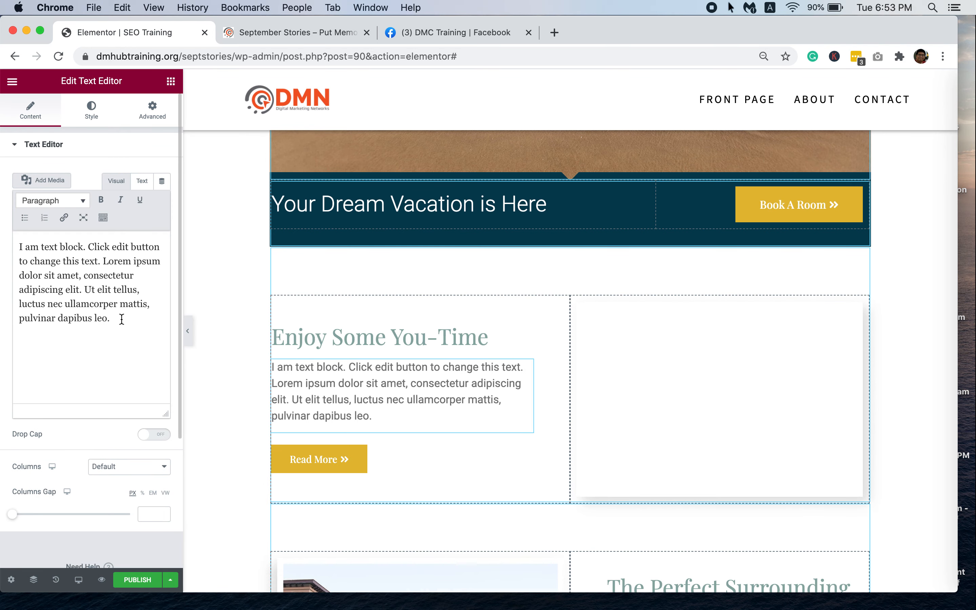
pyautogui.moveTo(122, 319); pyautogui.dragTo(15, 241)
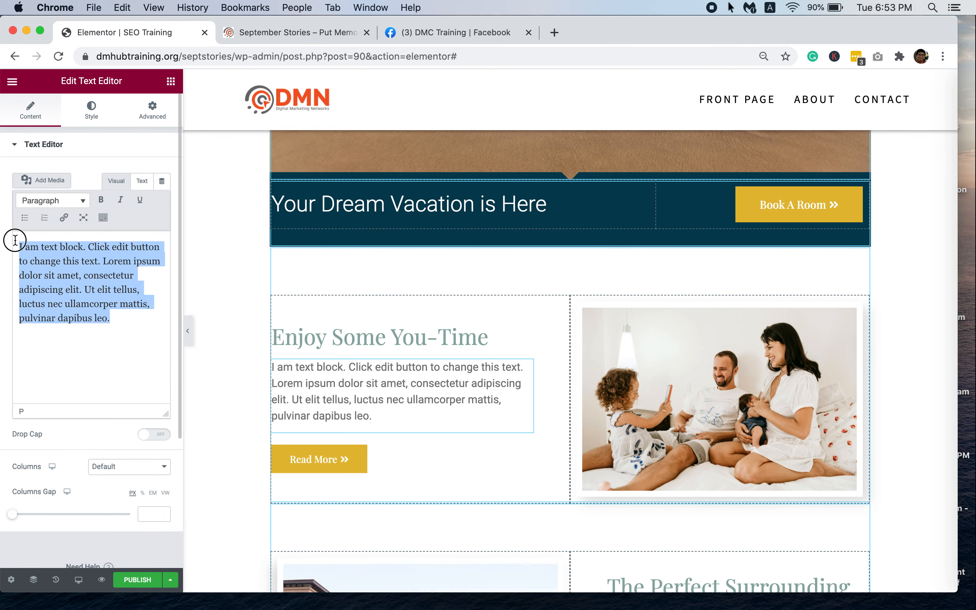
pyautogui.write('Spending G')
pyautogui.press('BackSpace')
pyautogui.write('time with the love one.')
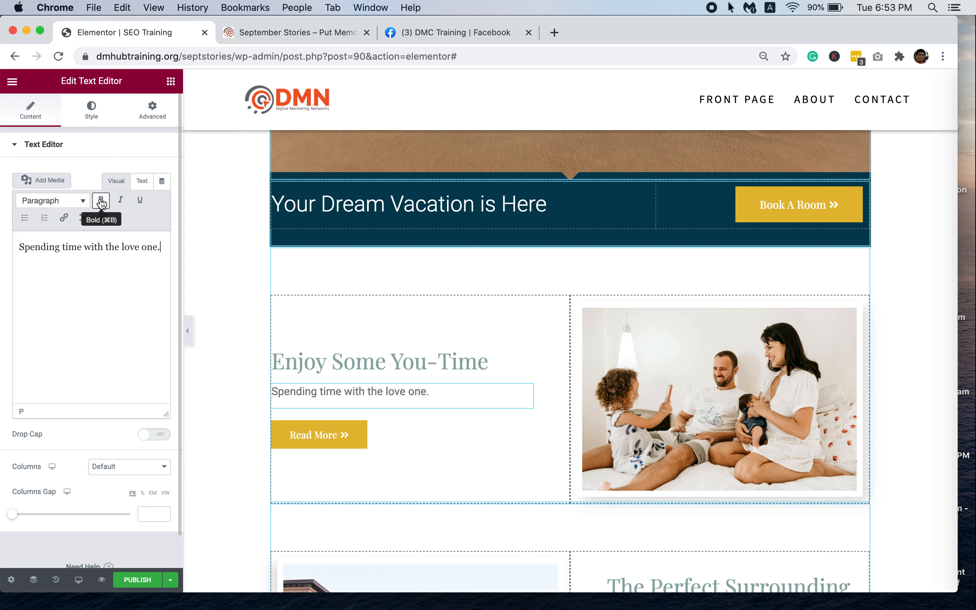
# Step: Make the sentence "Spending time with the love one." bold and check its HTML markup
pyautogui.moveTo(161, 245); pyautogui.dragTo(7, 244)
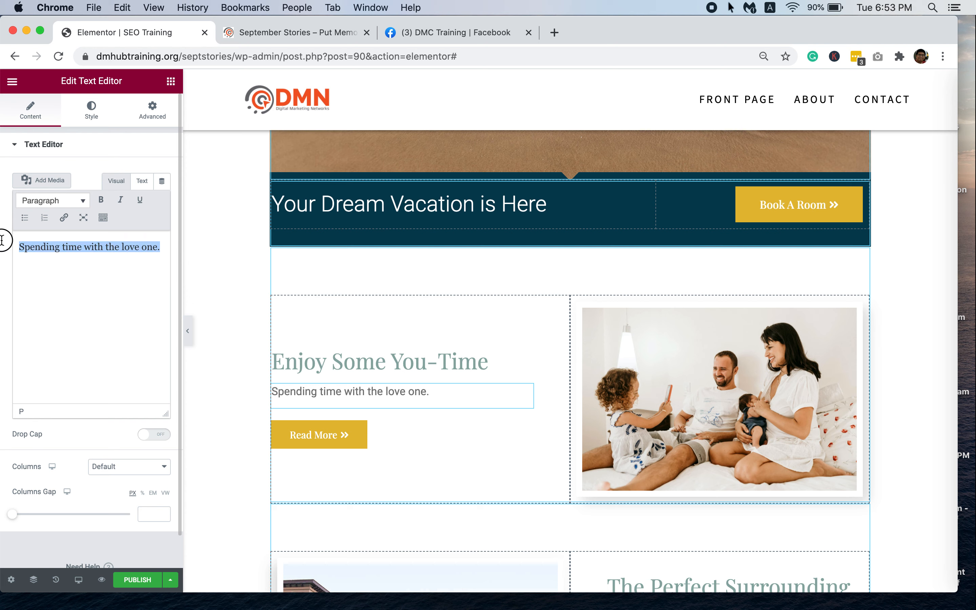
pyautogui.click(101, 200)
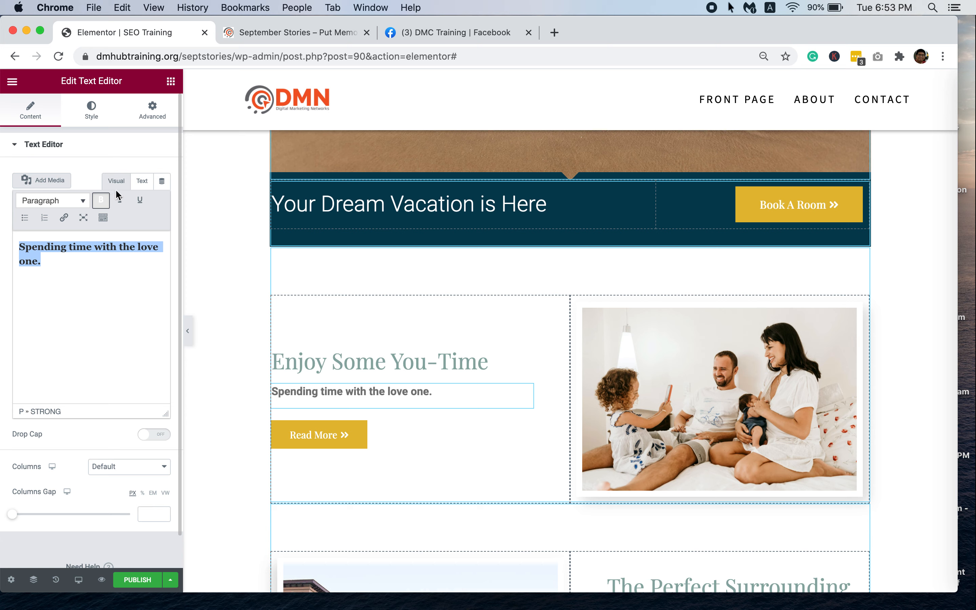
pyautogui.click(141, 182)
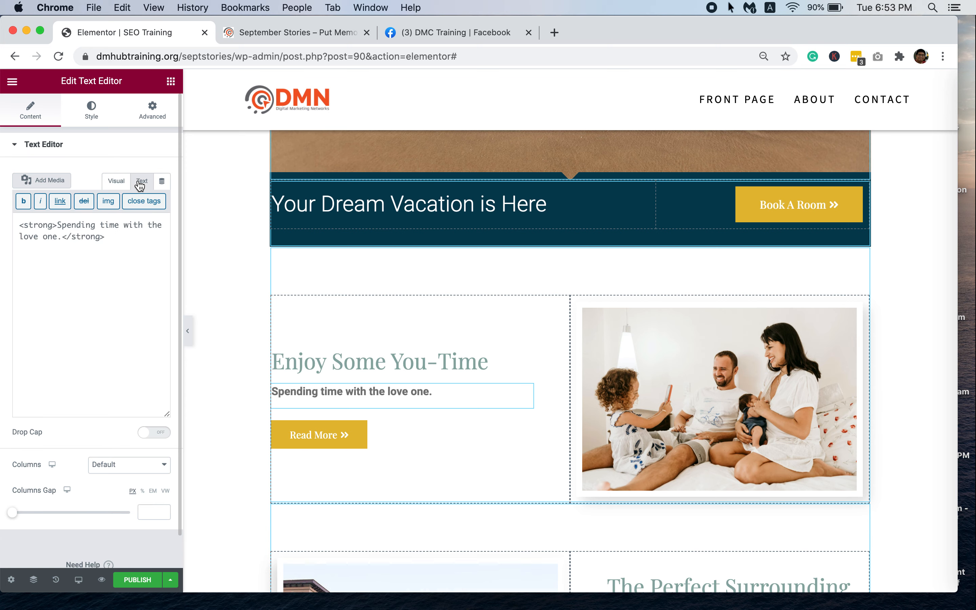
pyautogui.click(115, 184)
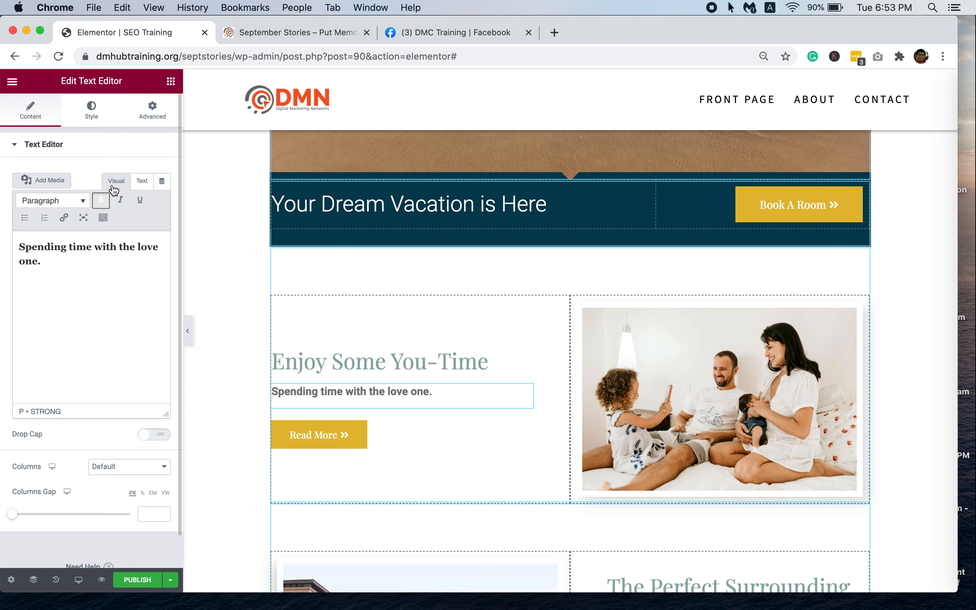
# Step: Set the text color of the paragraph under "Enjoy Some You-Time" to the pink #E60065
pyautogui.click(93, 117)
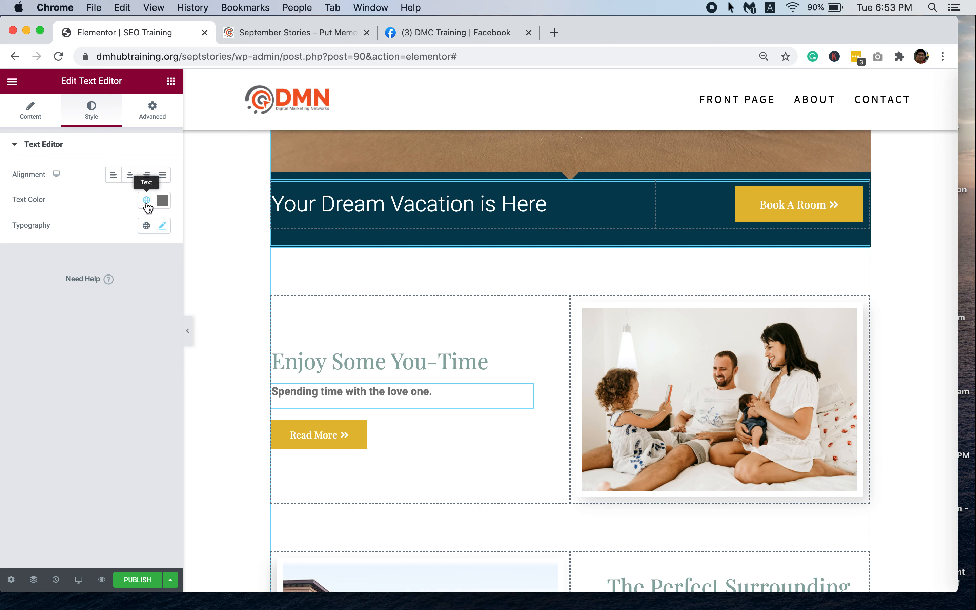
pyautogui.click(164, 203)
pyautogui.moveTo(161, 357); pyautogui.dragTo(152, 359)
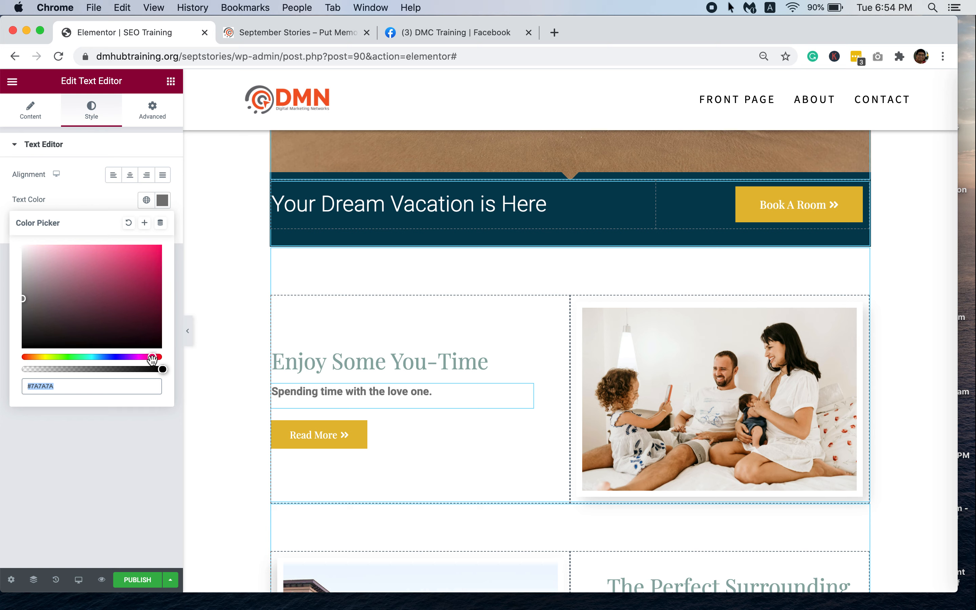
pyautogui.moveTo(23, 299)
pyautogui.mouseDown()
pyautogui.moveTo(96, 291)
pyautogui.moveTo(155, 250)
pyautogui.moveTo(165, 255)
pyautogui.mouseUp()
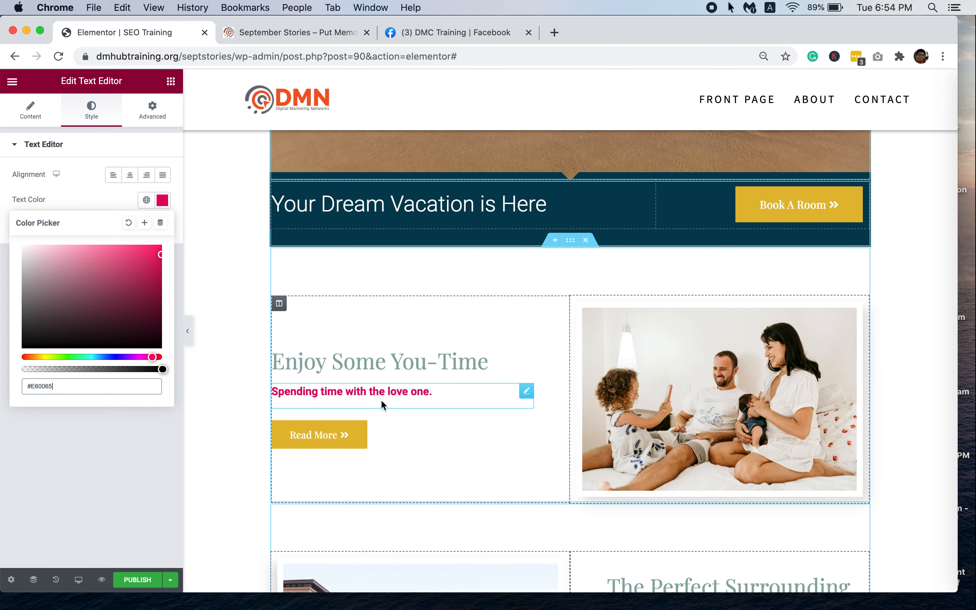
pyautogui.click(118, 197)
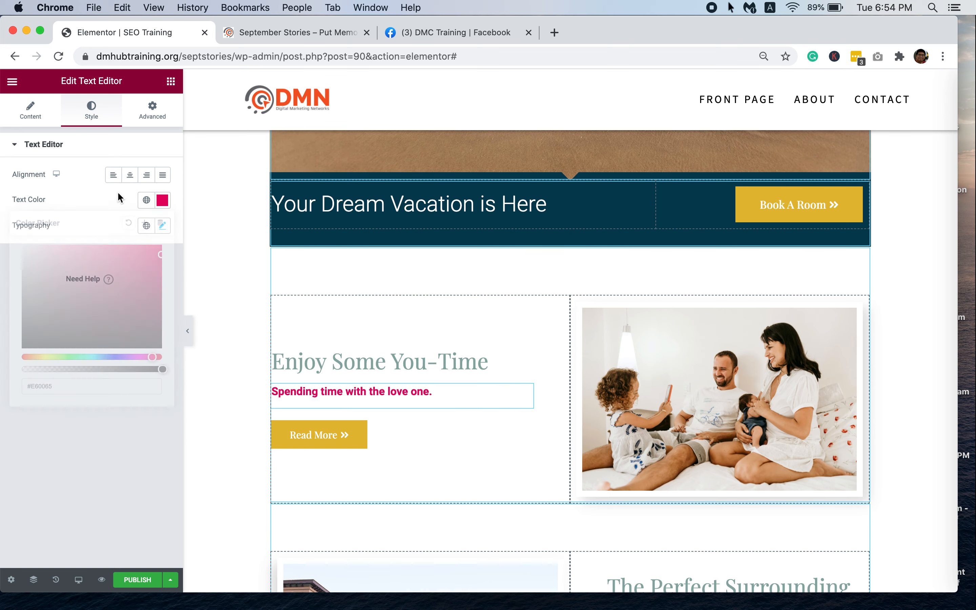
# Step: Set the font family of the paragraph under "Enjoy Some You-Time" to Rosarivo
pyautogui.click(161, 228)
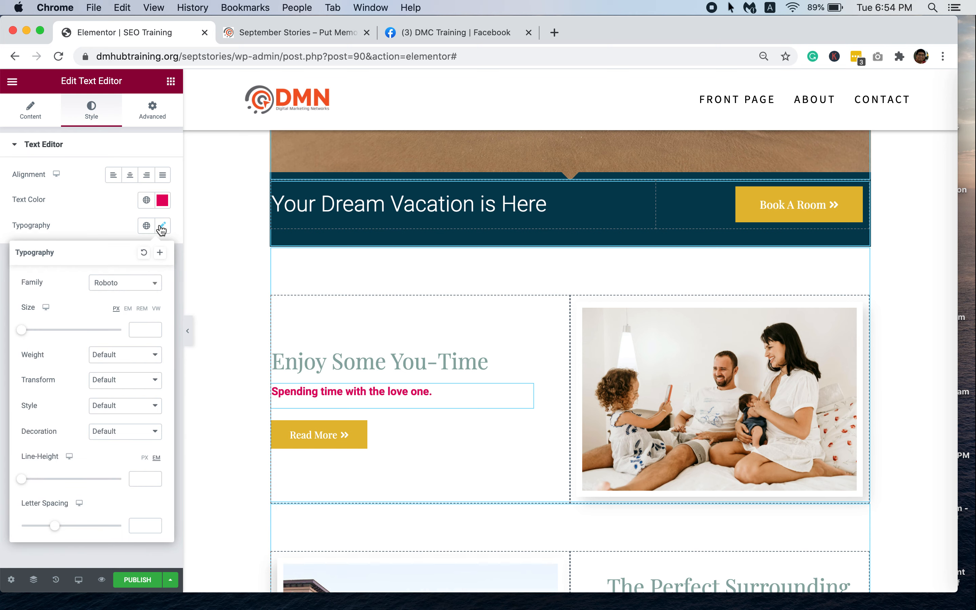
pyautogui.click(154, 288)
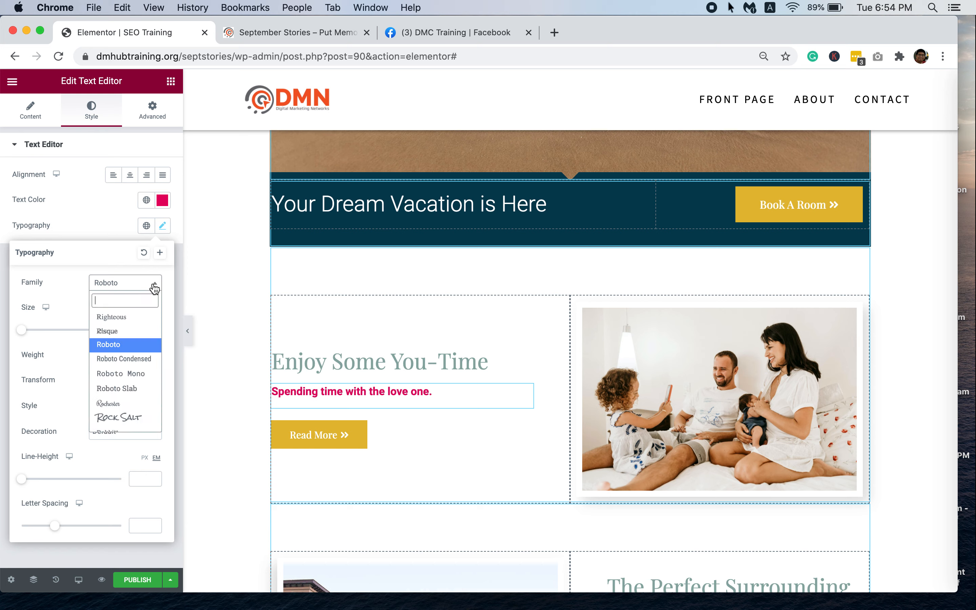
pyautogui.scroll(-1, 127, 397)
pyautogui.scroll(-2, 127, 398)
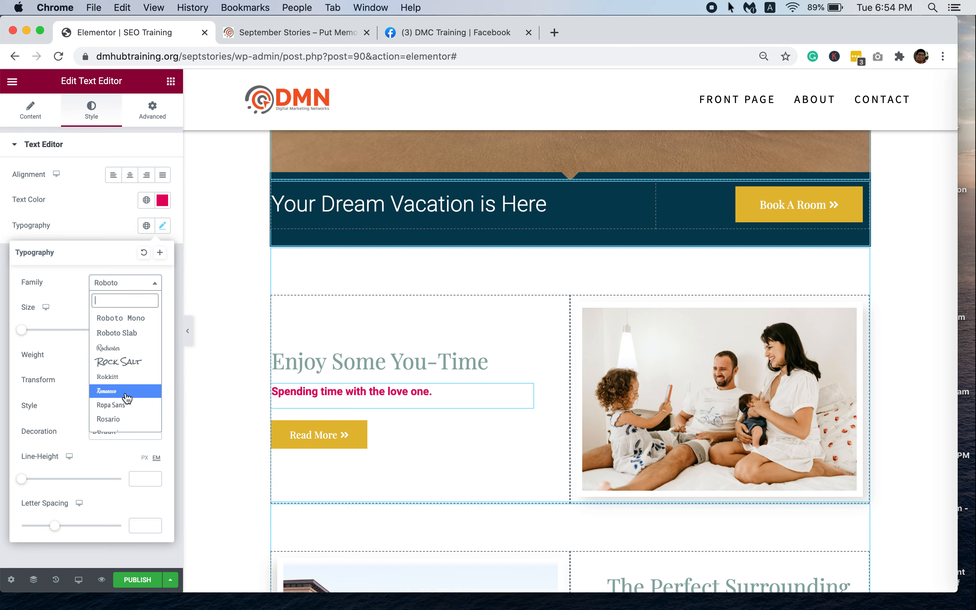
pyautogui.scroll(-2, 127, 398)
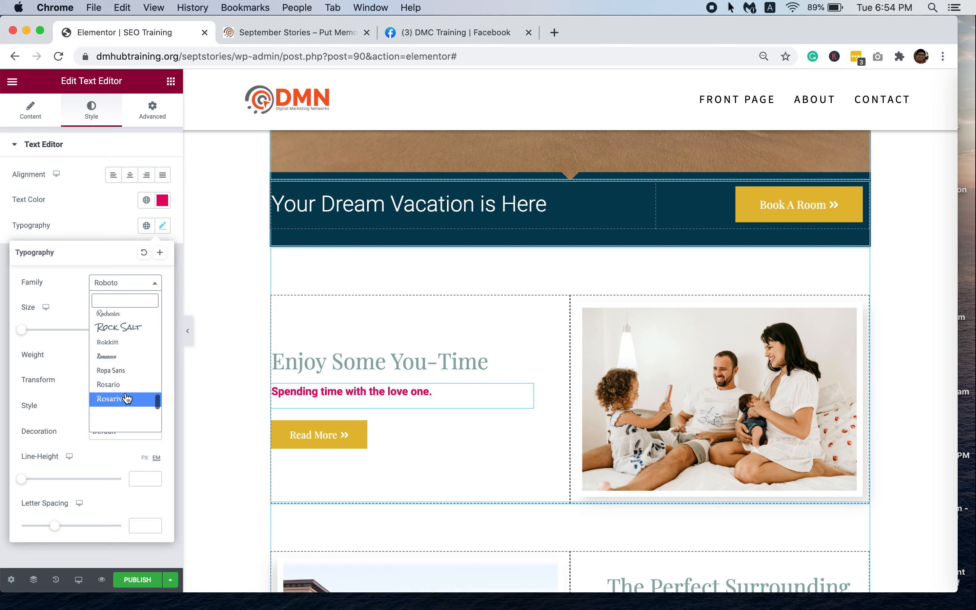
pyautogui.click(127, 398)
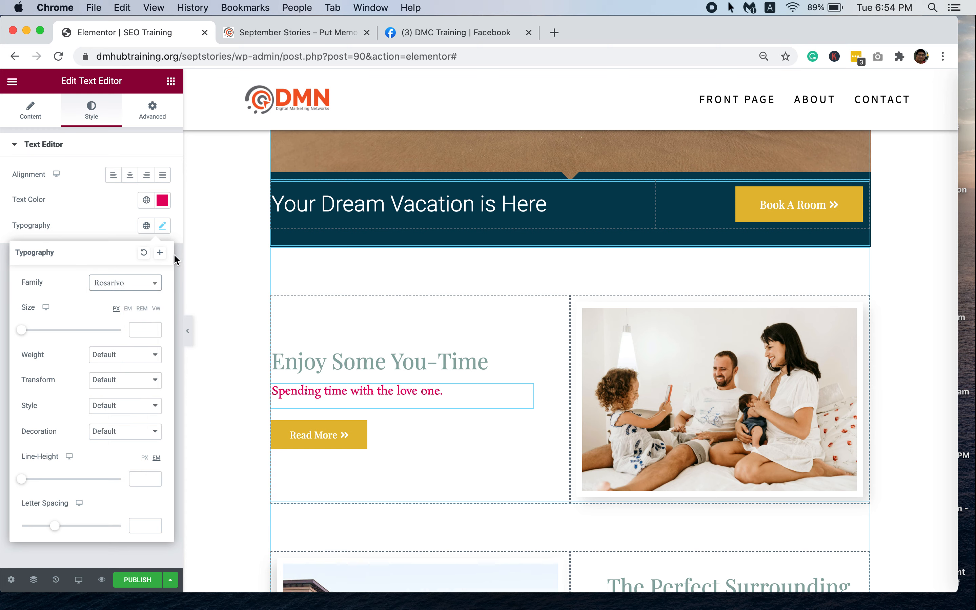
pyautogui.click(95, 209)
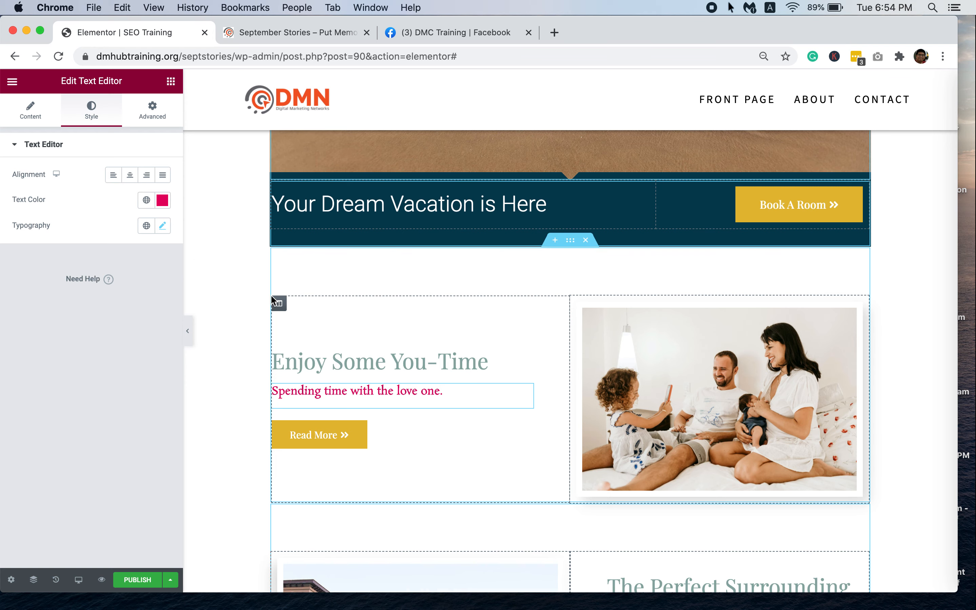
# Step: Publish the SEO Training page with its customized template content
pyautogui.scroll(-1, 504, 389)
pyautogui.scroll(-5, 504, 393)
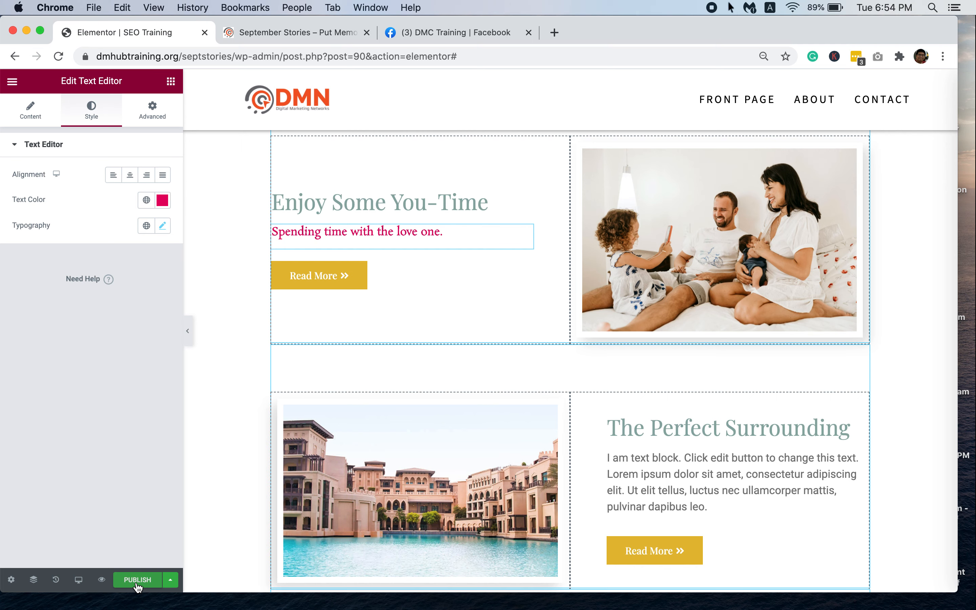
pyautogui.click(140, 585)
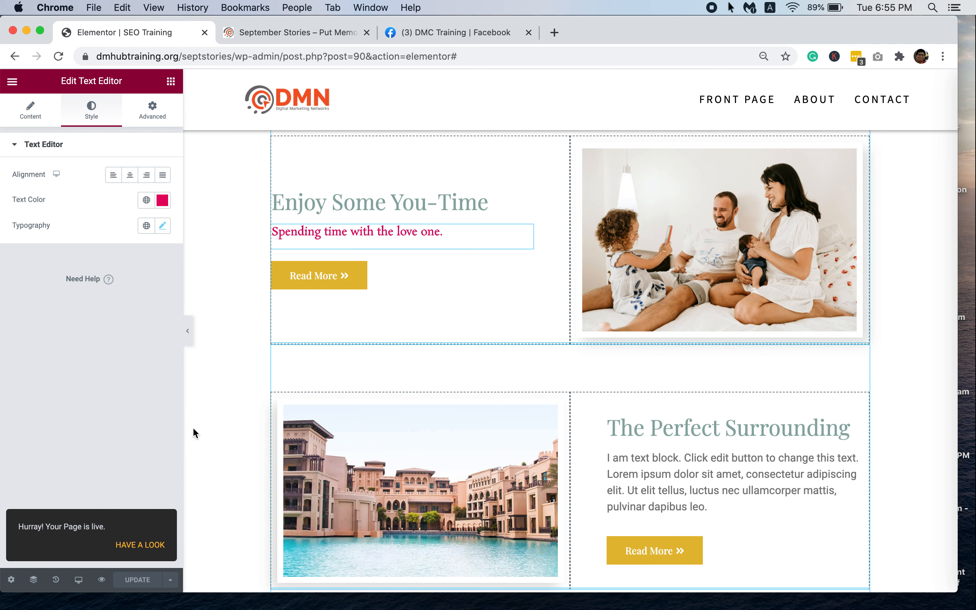
# Step: View the live SEO Training page and examine its header banner, logo, social links and content sections
pyautogui.click(149, 545)
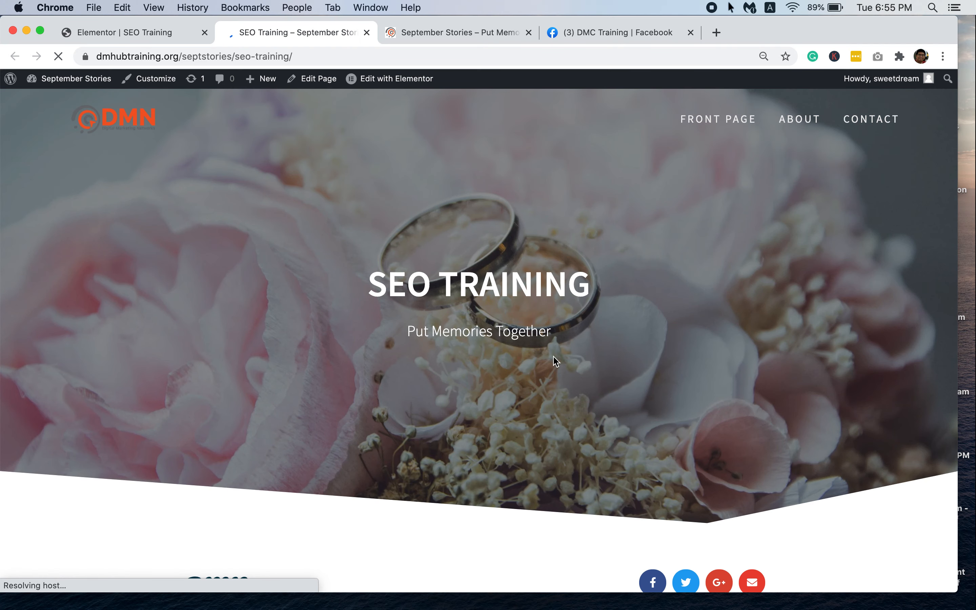
pyautogui.click(536, 439)
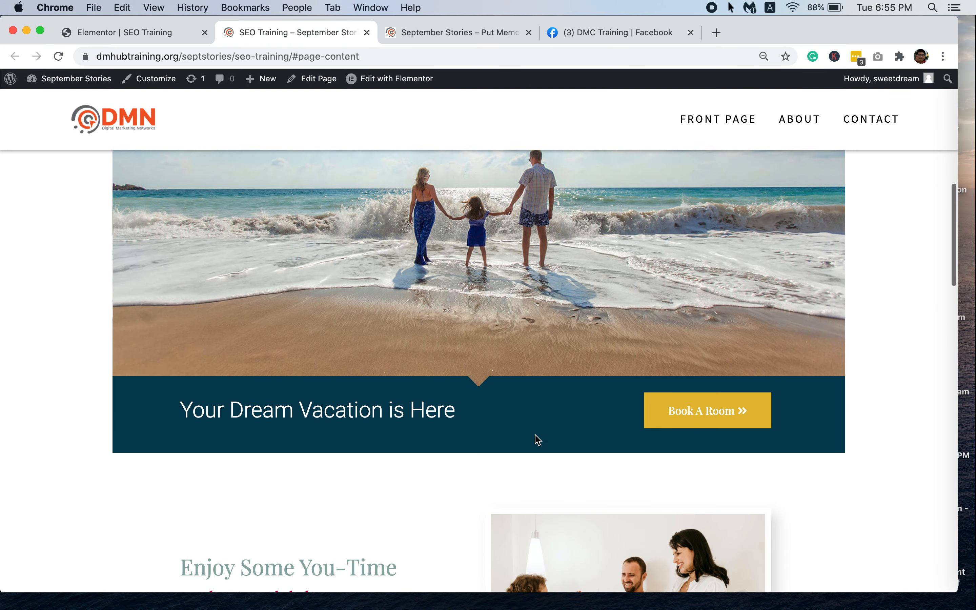
pyautogui.scroll(-20, 536, 439)
pyautogui.scroll(-10, 535, 434)
pyautogui.scroll(15, 535, 435)
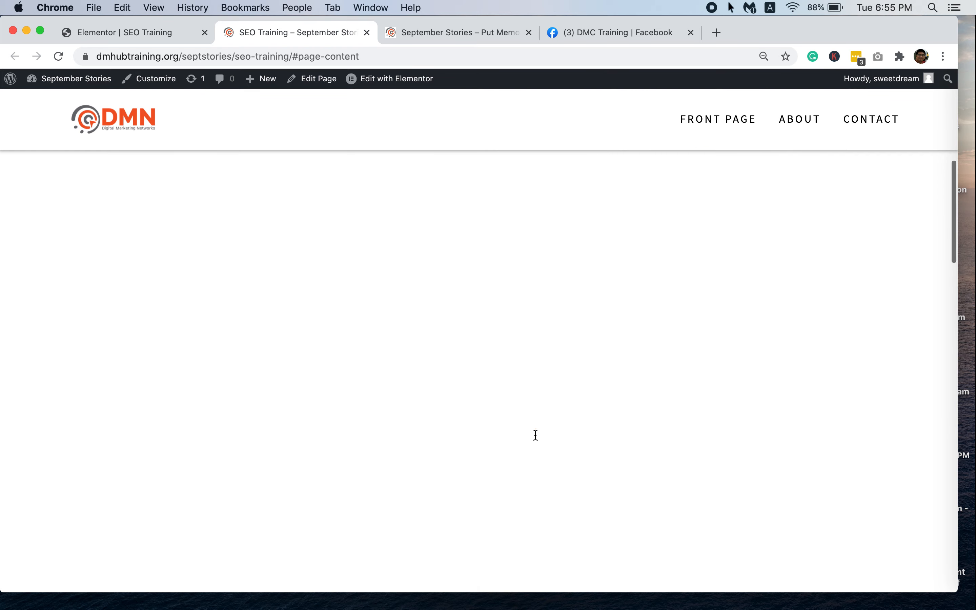
pyautogui.scroll(15, 535, 438)
pyautogui.scroll(-2, 502, 451)
pyautogui.scroll(-2, 507, 355)
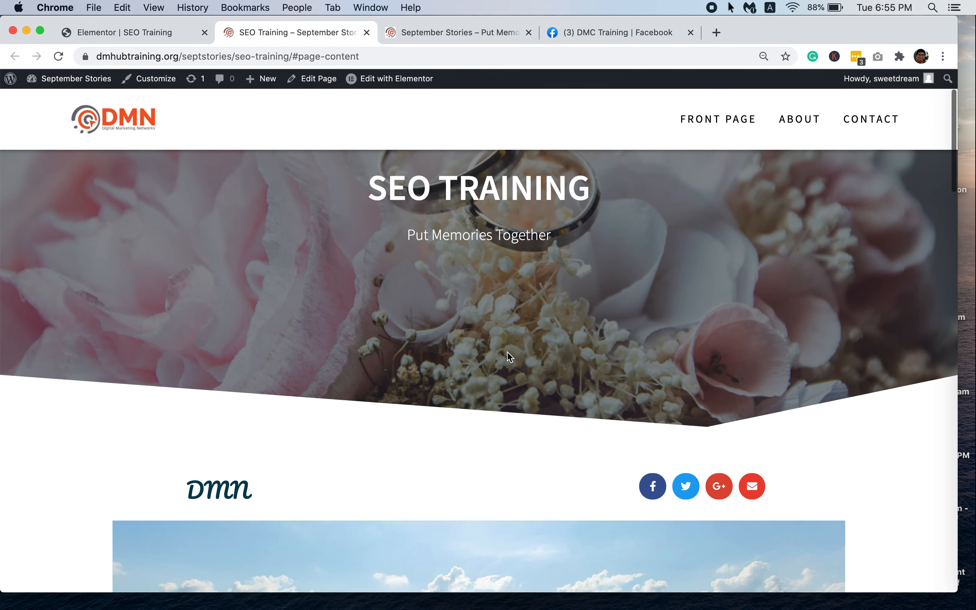
pyautogui.scroll(-5, 509, 357)
pyautogui.scroll(2, 535, 301)
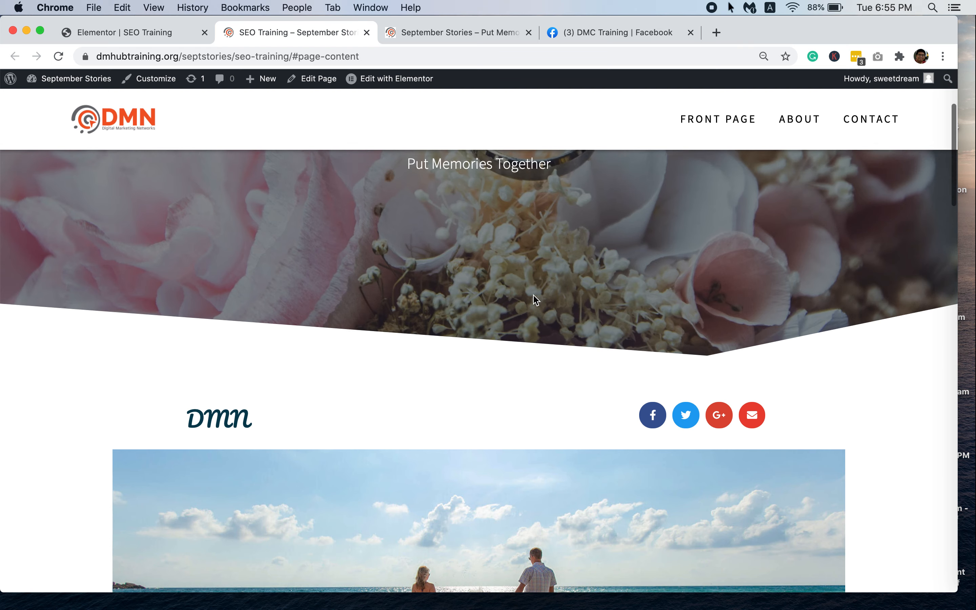
pyautogui.scroll(8, 535, 301)
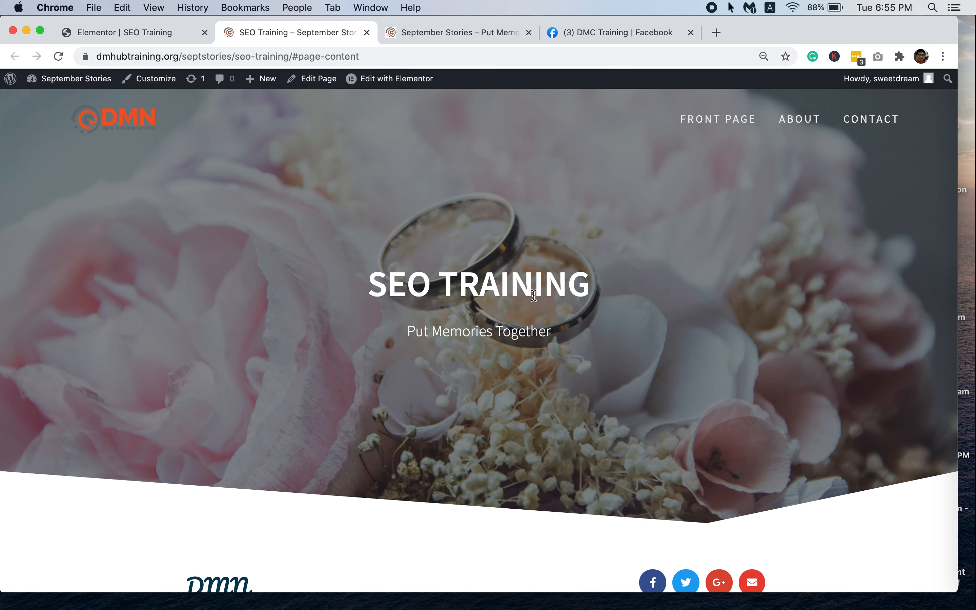
# Step: Leave the Elementor editor and return to the SEO Training page's edit screen in the WordPress dashboard
pyautogui.click(112, 37)
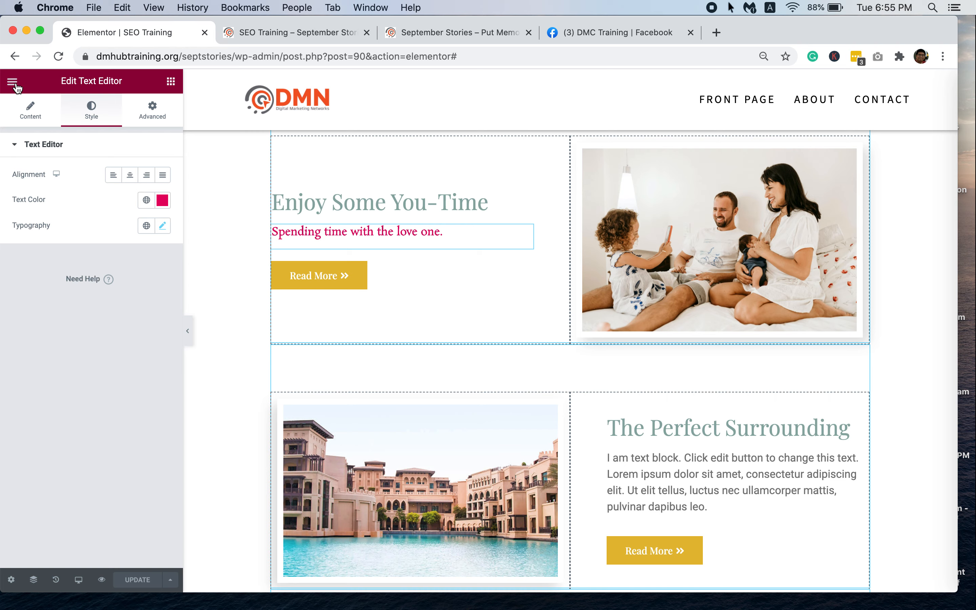
pyautogui.click(12, 82)
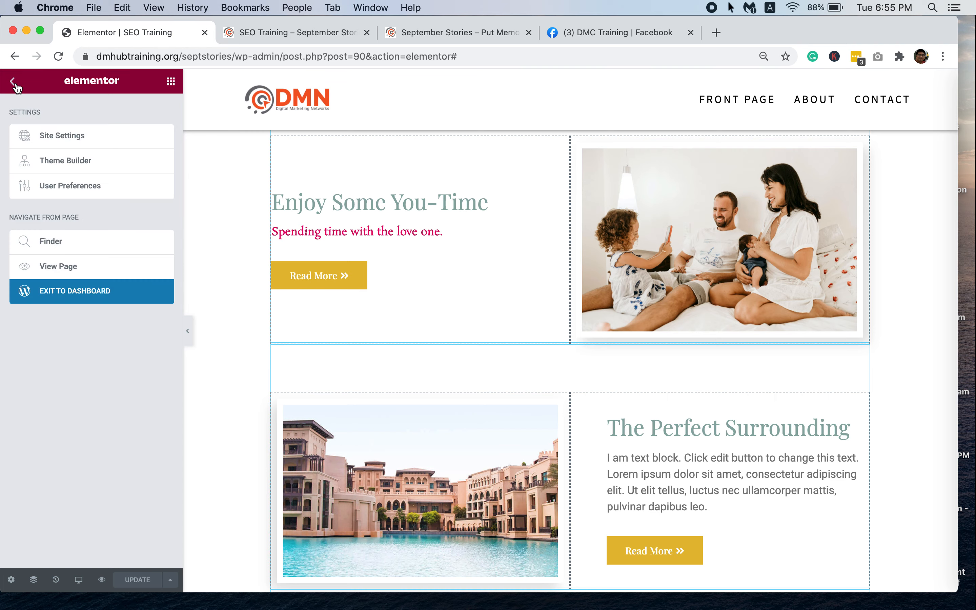
pyautogui.click(62, 298)
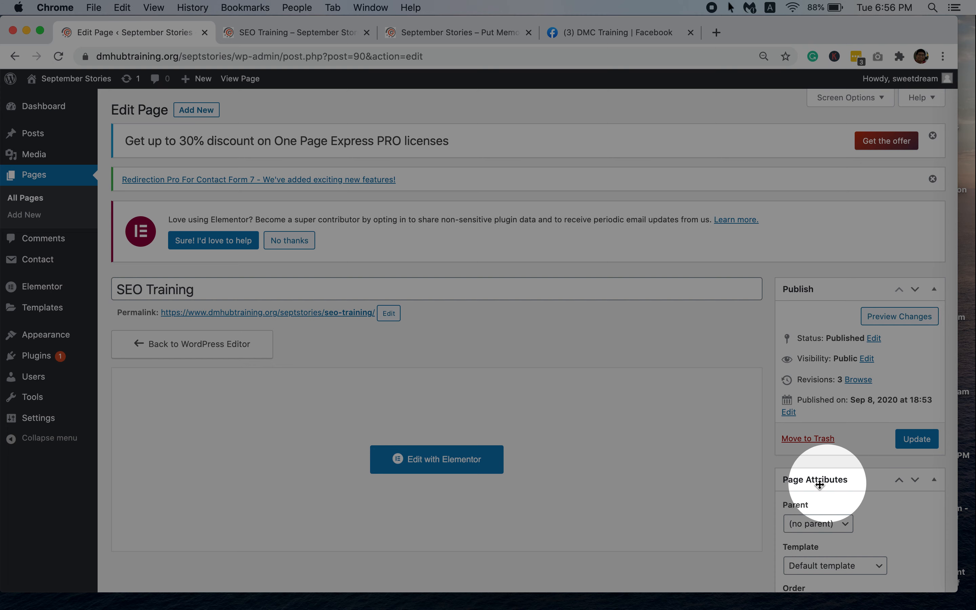
# Step: Set the SEO Training page's template attribute to Elementor Canvas and update the page
pyautogui.scroll(-3, 849, 490)
pyautogui.scroll(-2, 849, 490)
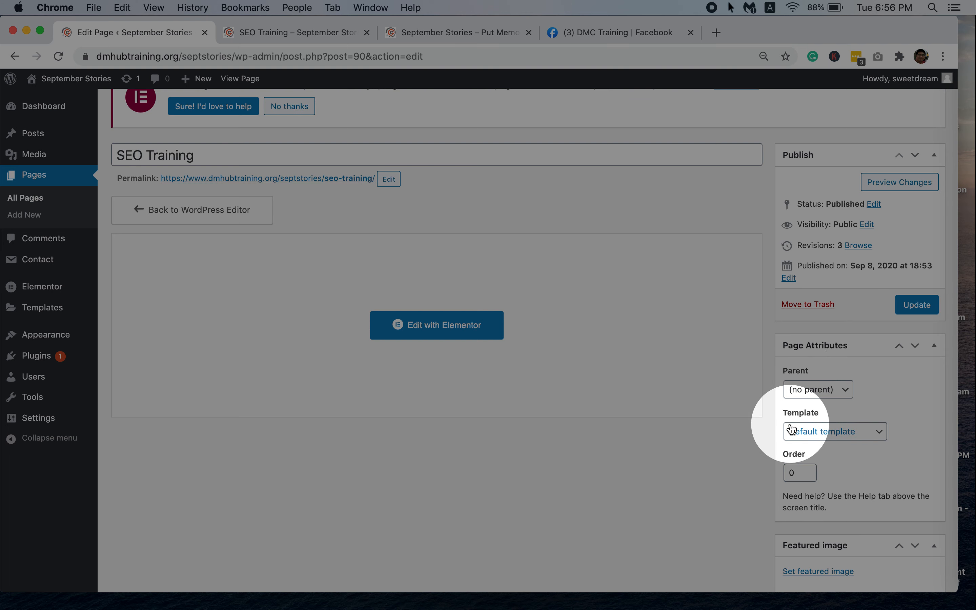
pyautogui.press('super+s')
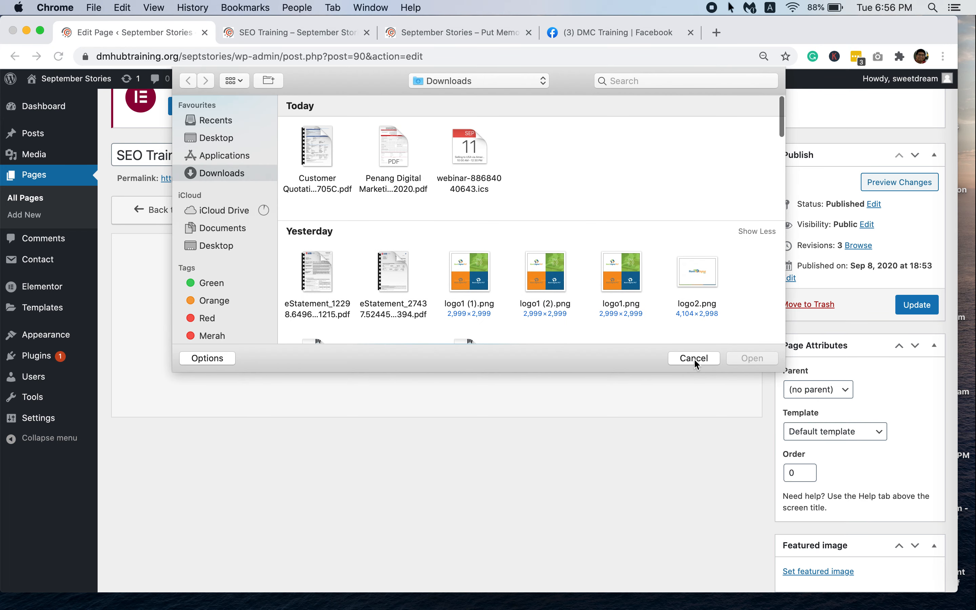
pyautogui.click(693, 359)
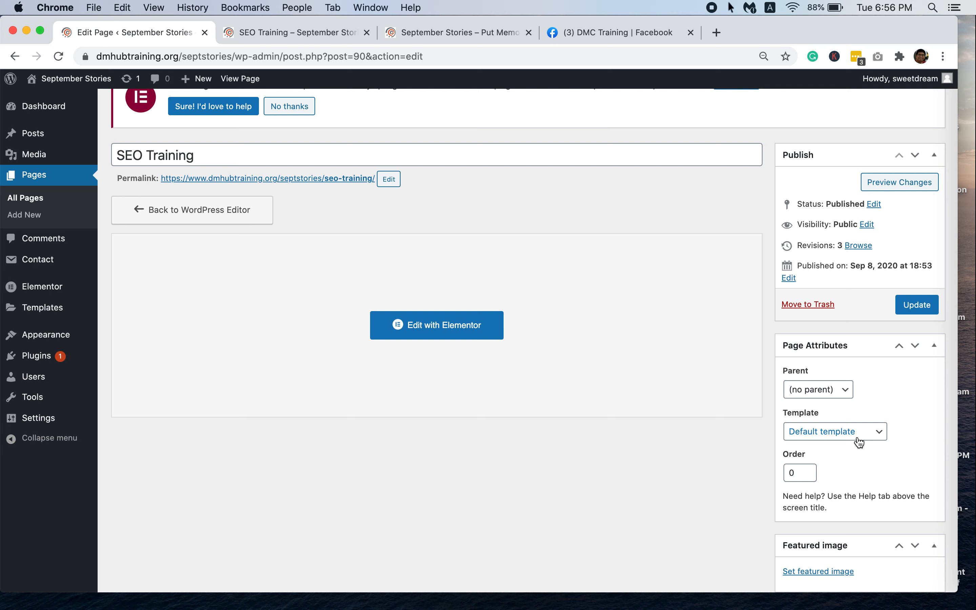
pyautogui.click(879, 433)
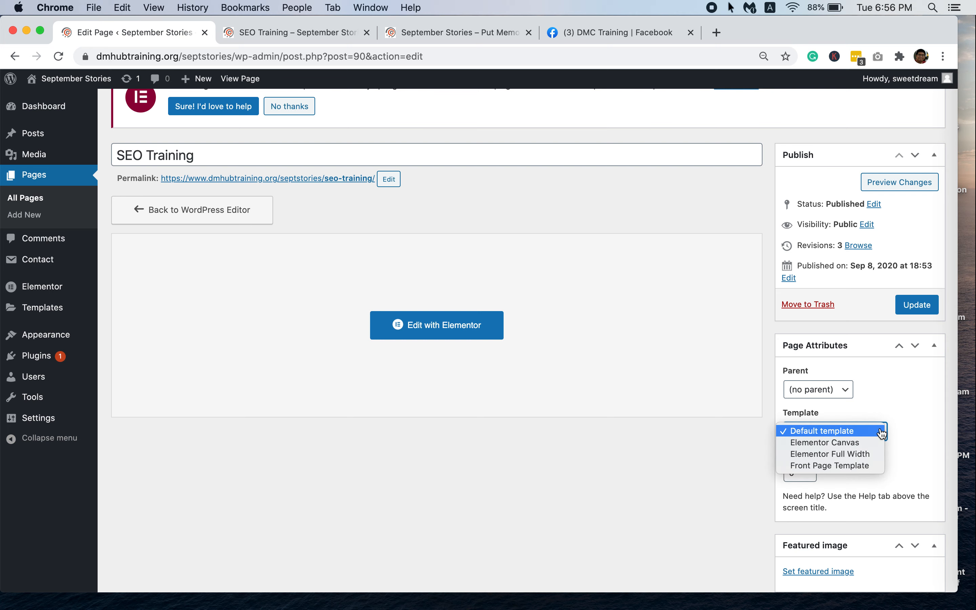
pyautogui.click(853, 442)
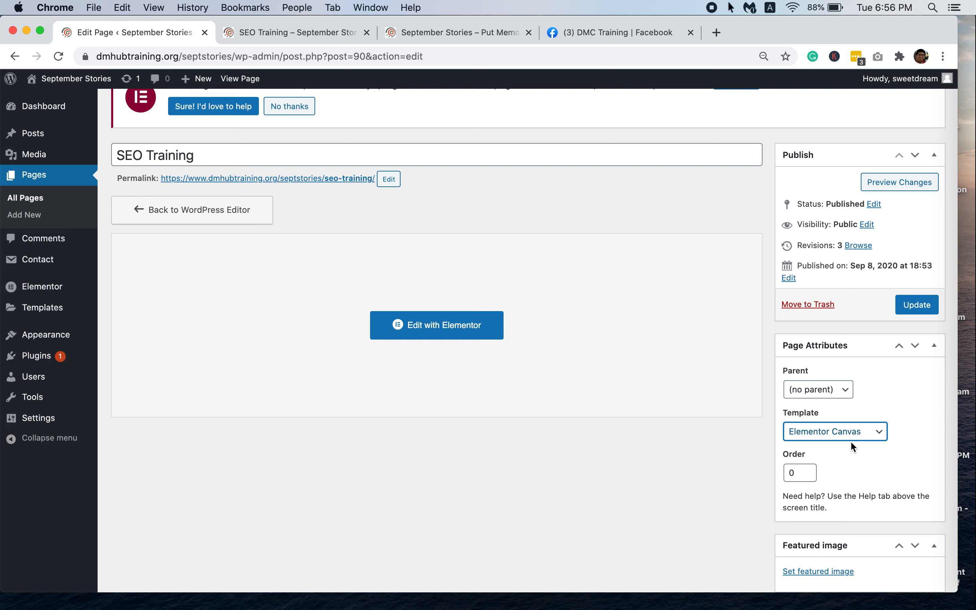
pyautogui.click(922, 310)
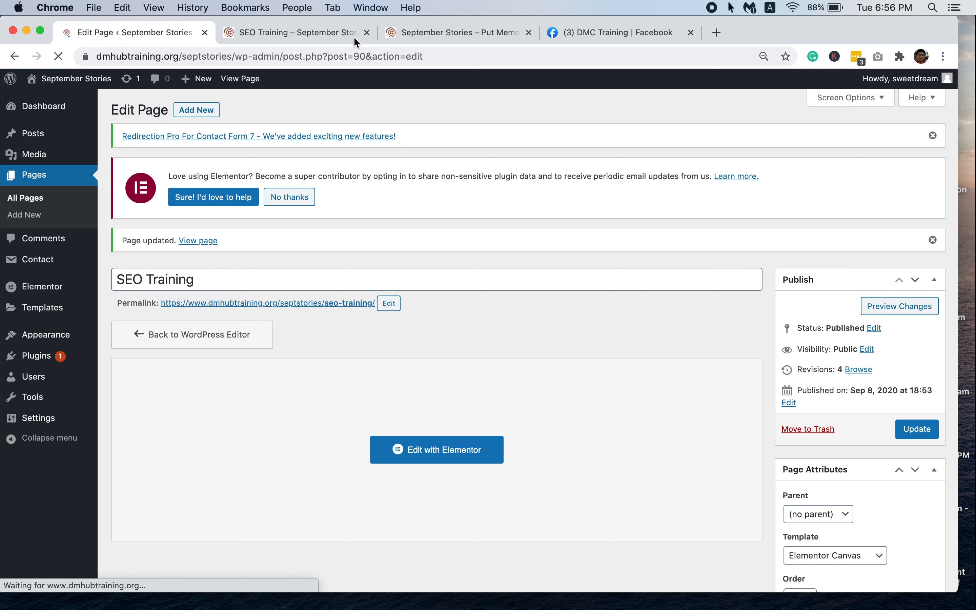
# Step: Reload the live SEO Training page and examine its layout from the header down to the video section
pyautogui.click(321, 30)
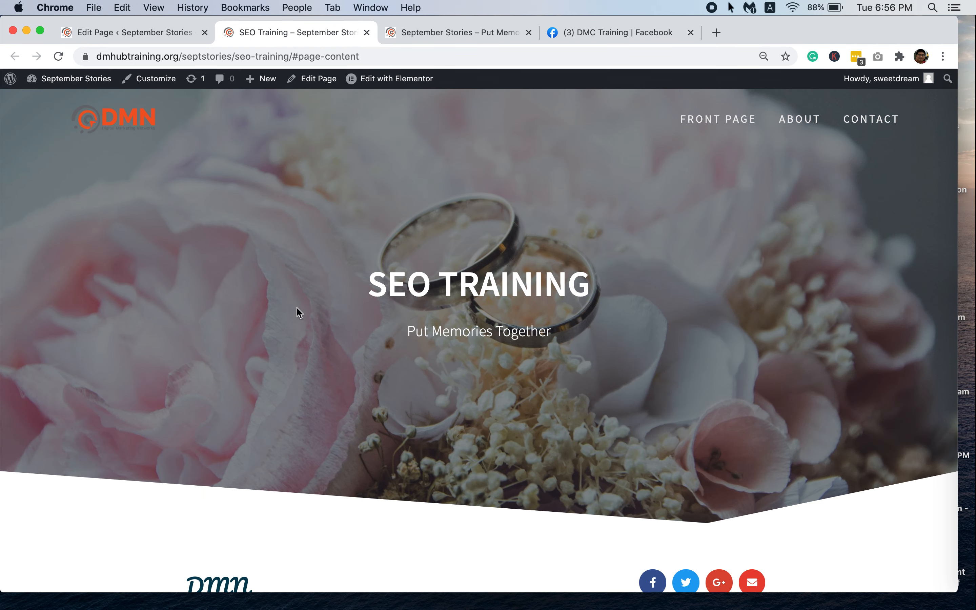
pyautogui.scroll(-10, 312, 375)
pyautogui.scroll(10, 312, 374)
pyautogui.click(59, 57)
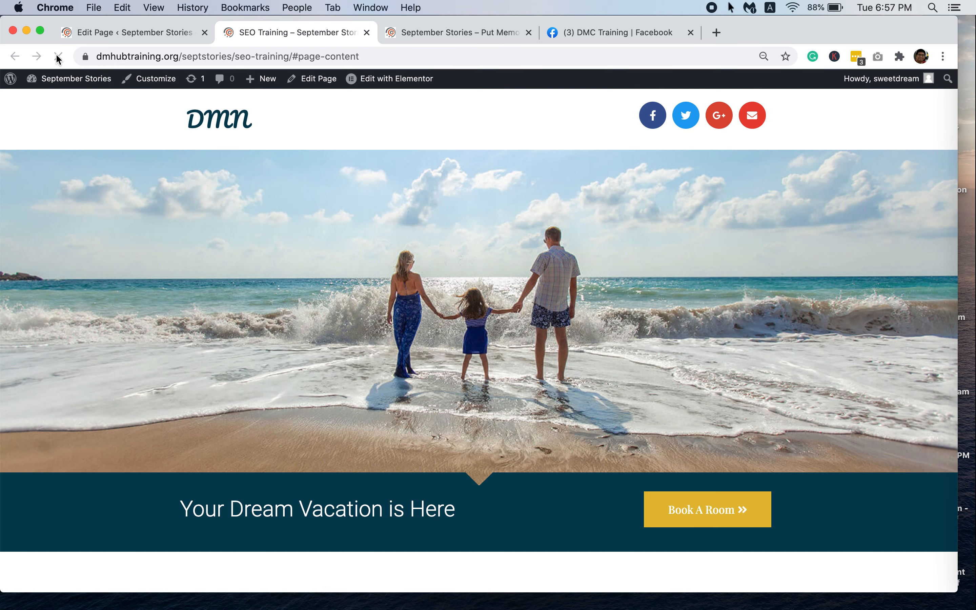
pyautogui.scroll(-15, 56, 237)
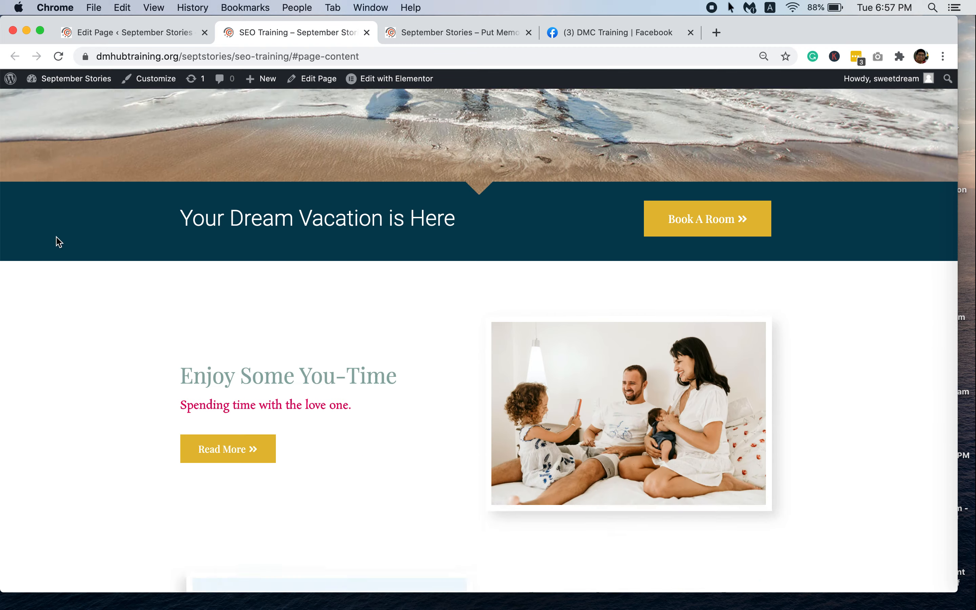
pyautogui.scroll(-15, 56, 237)
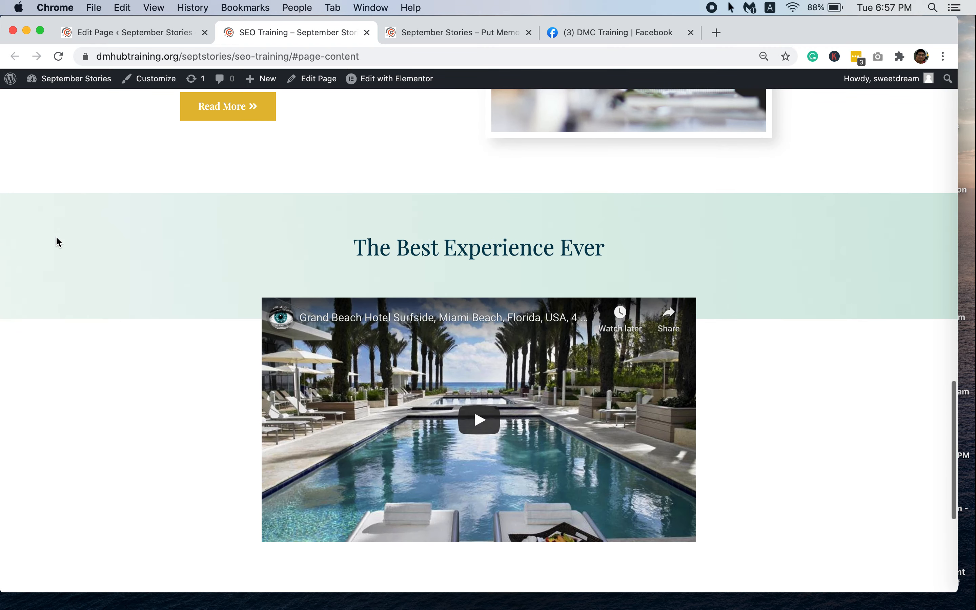
pyautogui.scroll(20, 55, 241)
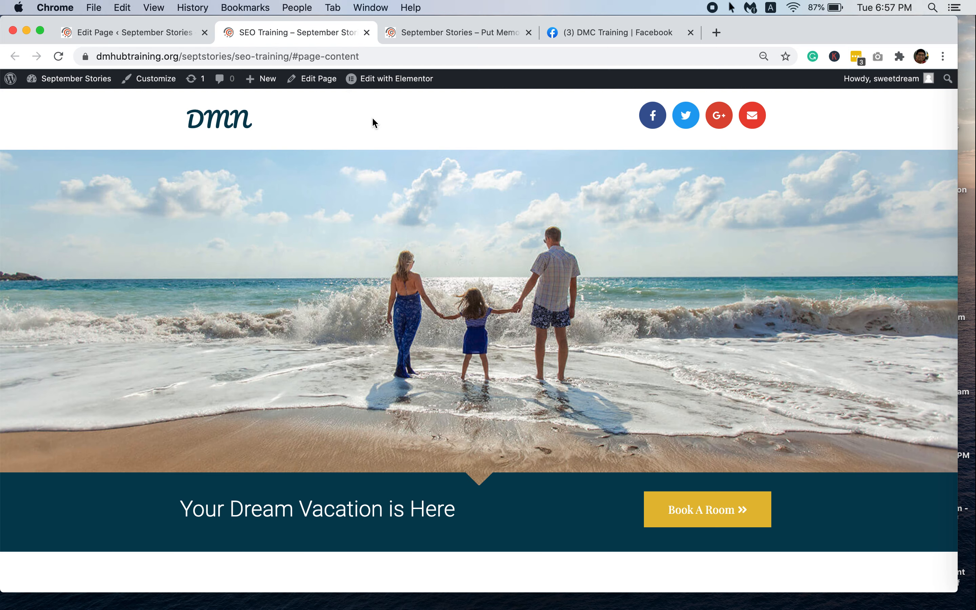
# Step: Go back to the WordPress dashboard and open the site's appearance for customizing
pyautogui.click(145, 33)
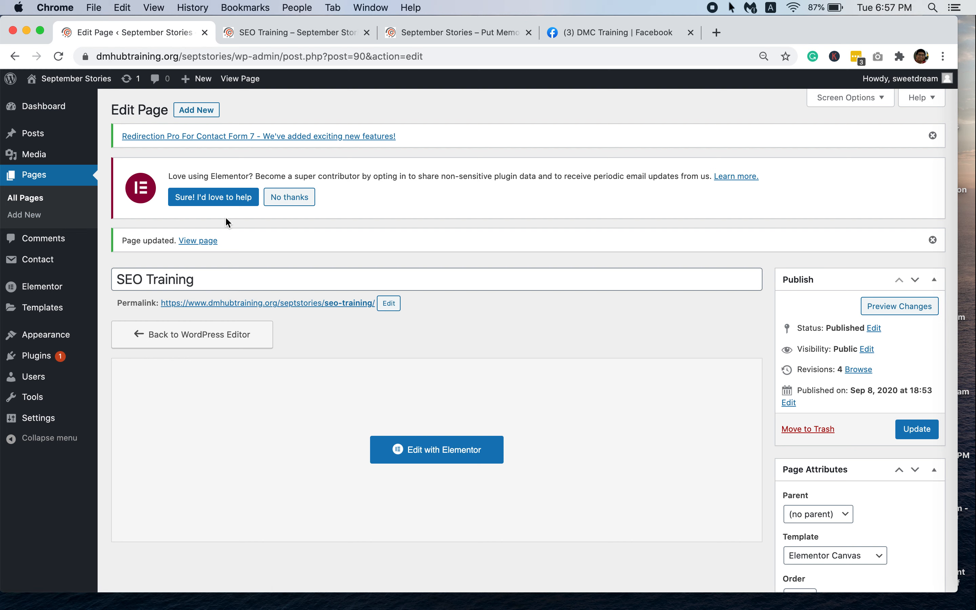
pyautogui.moveTo(58, 287)
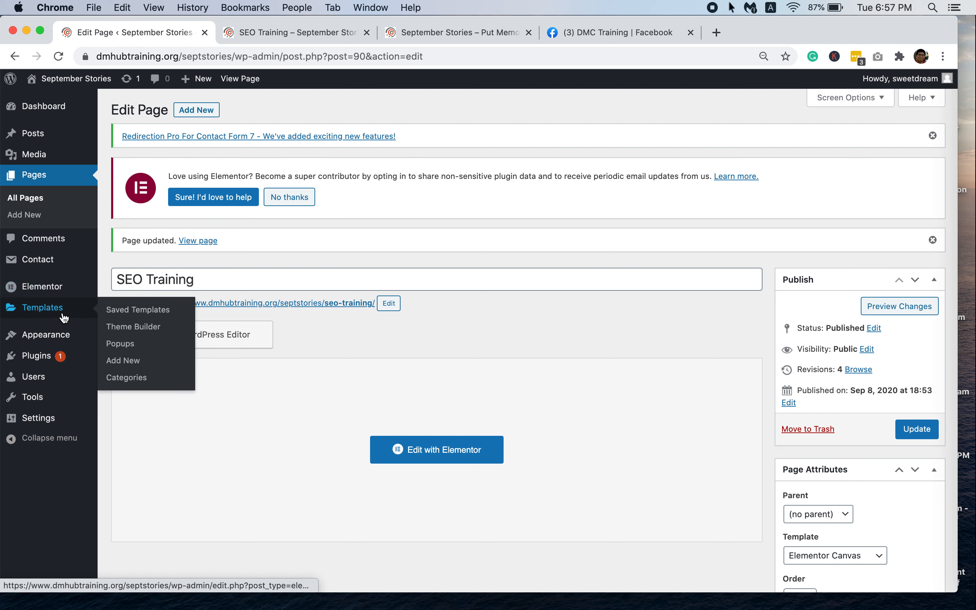
pyautogui.moveTo(66, 339)
pyautogui.click(124, 357)
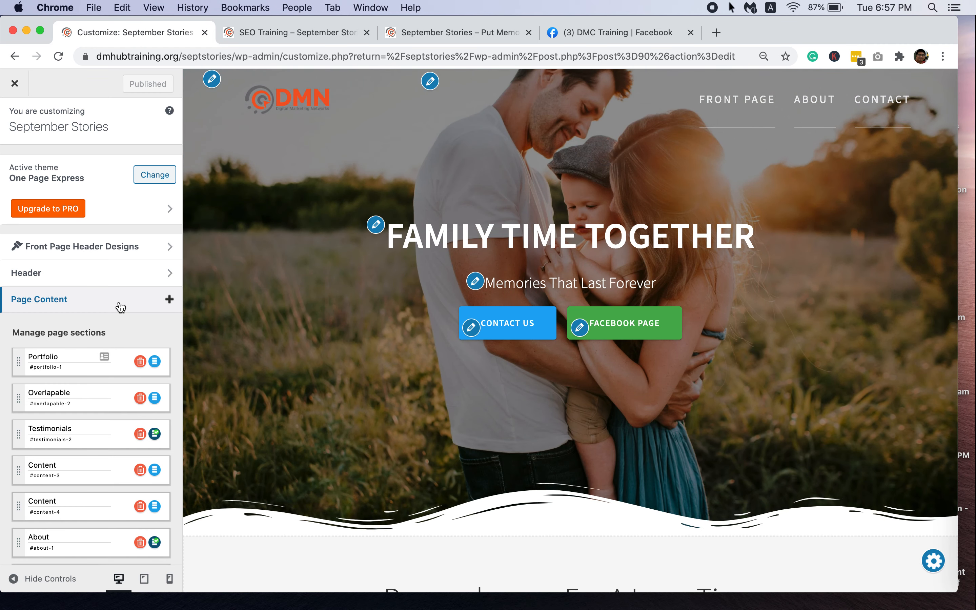
# Step: Set the site's background image to 0003.jpg from the media library in the general settings and publish the change
pyautogui.scroll(-10, 120, 307)
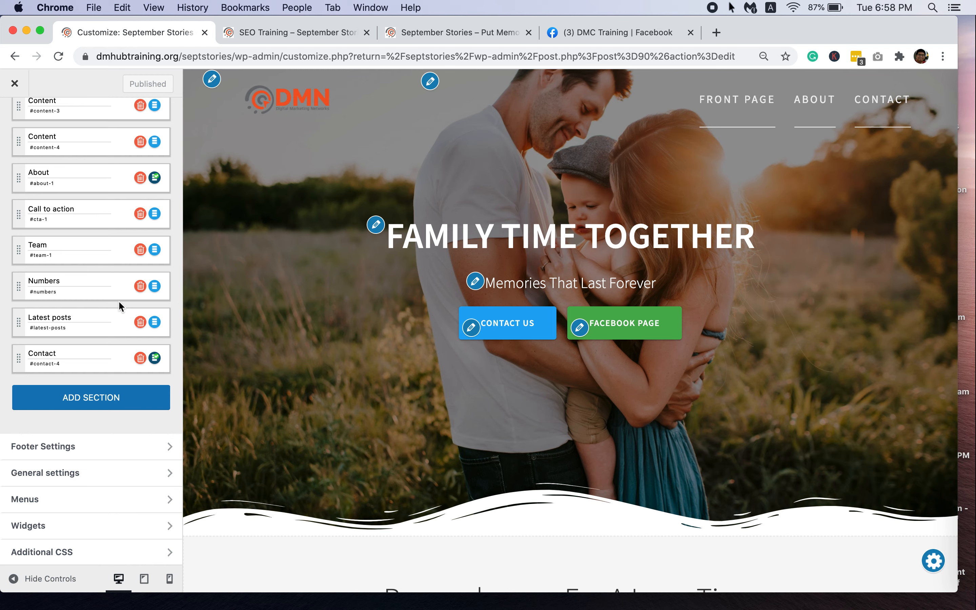
pyautogui.click(76, 472)
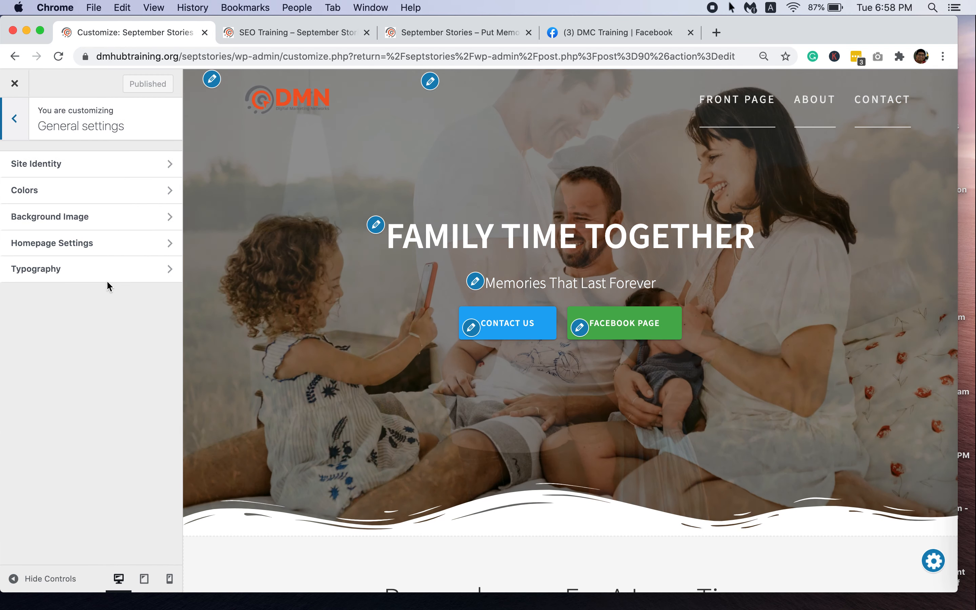
pyautogui.click(105, 215)
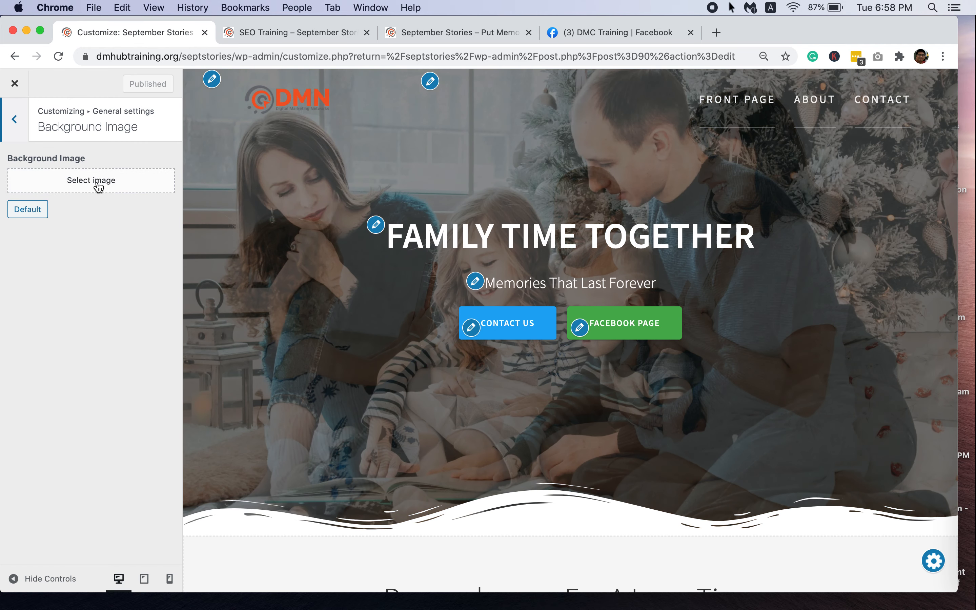
pyautogui.click(98, 187)
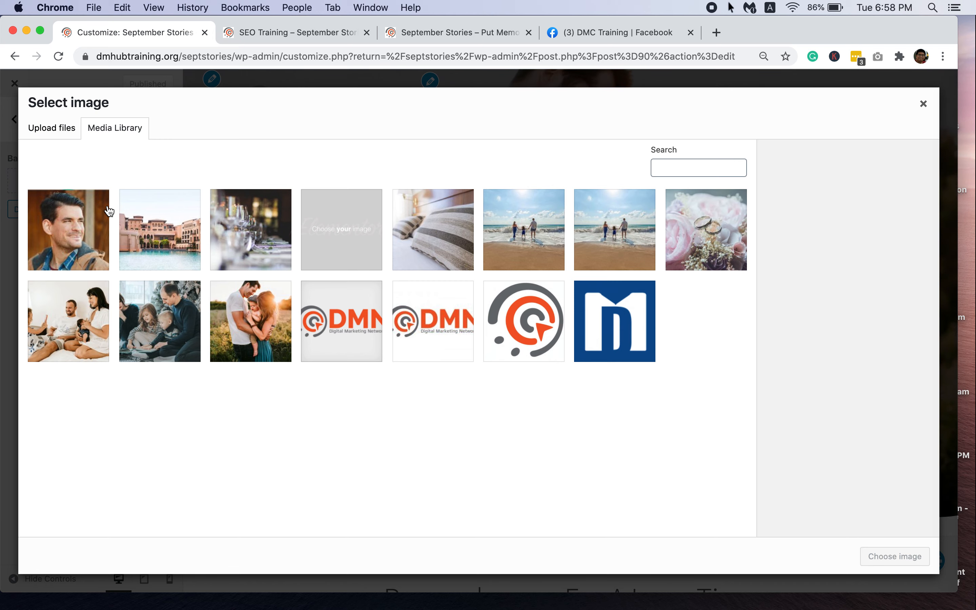
pyautogui.click(55, 127)
pyautogui.click(121, 128)
pyautogui.click(229, 246)
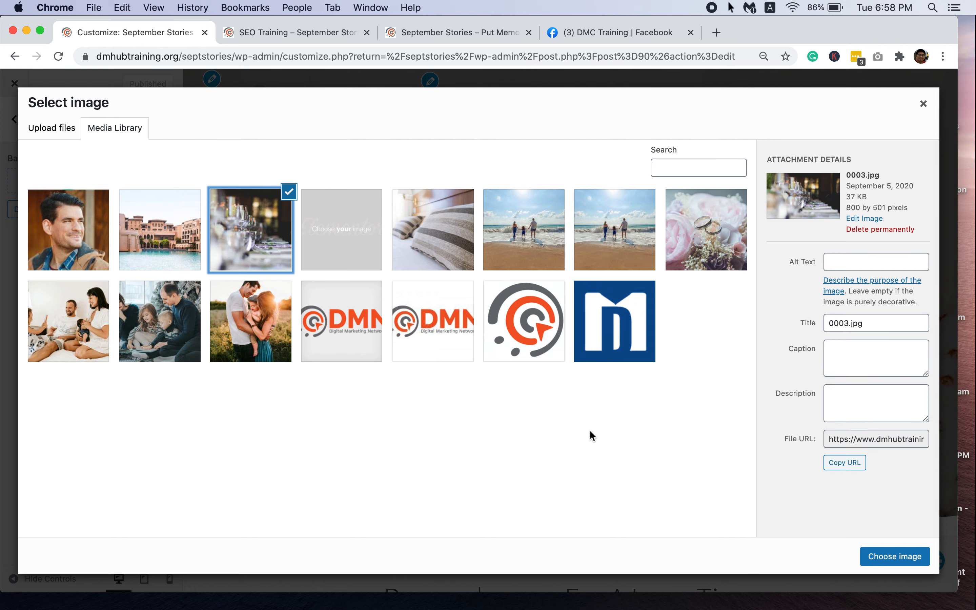
pyautogui.click(871, 555)
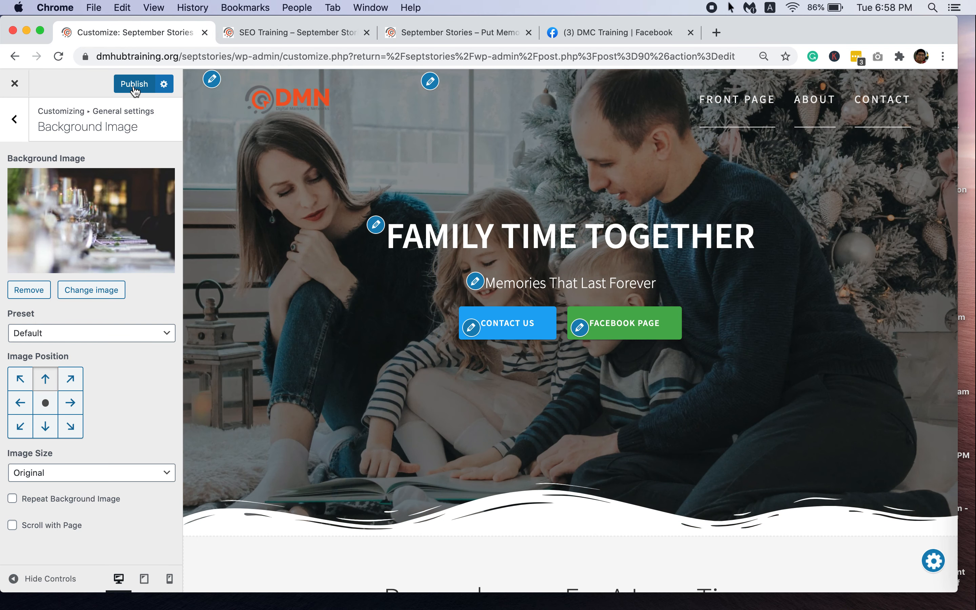
pyautogui.click(134, 85)
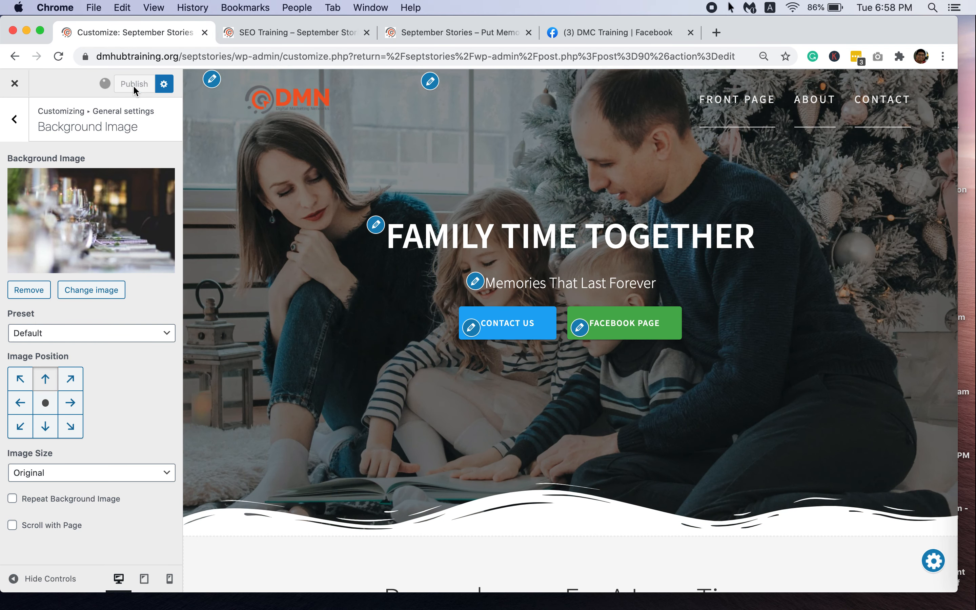
# Step: Reload the live SEO Training page and examine how the background image shows behind its header and content sections
pyautogui.click(293, 35)
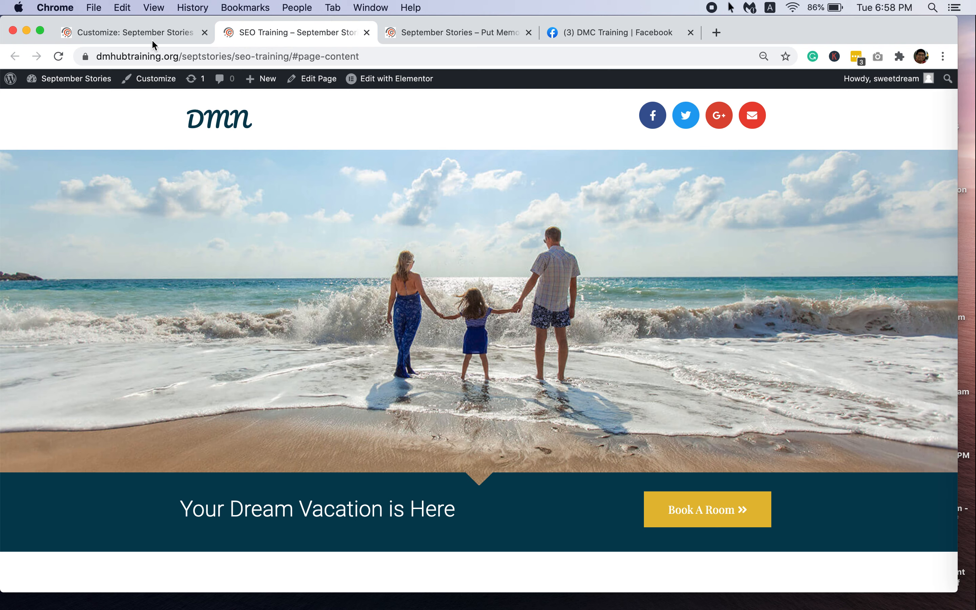
pyautogui.click(58, 57)
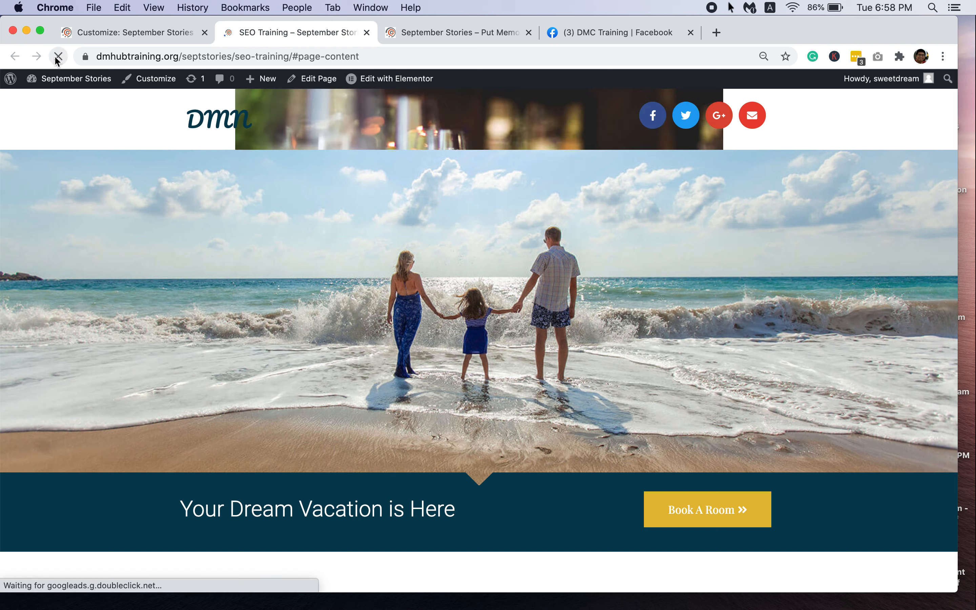
pyautogui.scroll(-10, 401, 132)
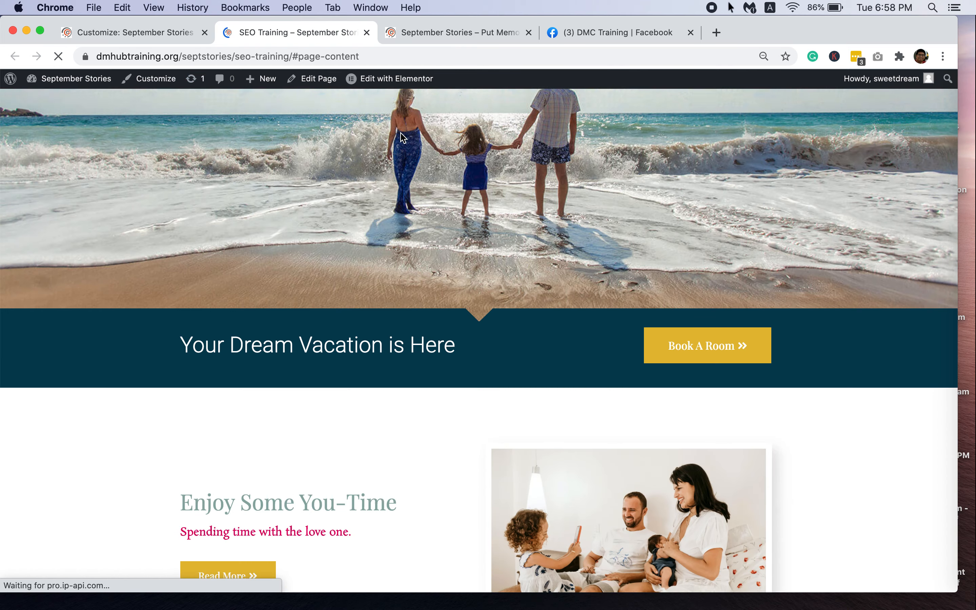
pyautogui.scroll(-6, 400, 132)
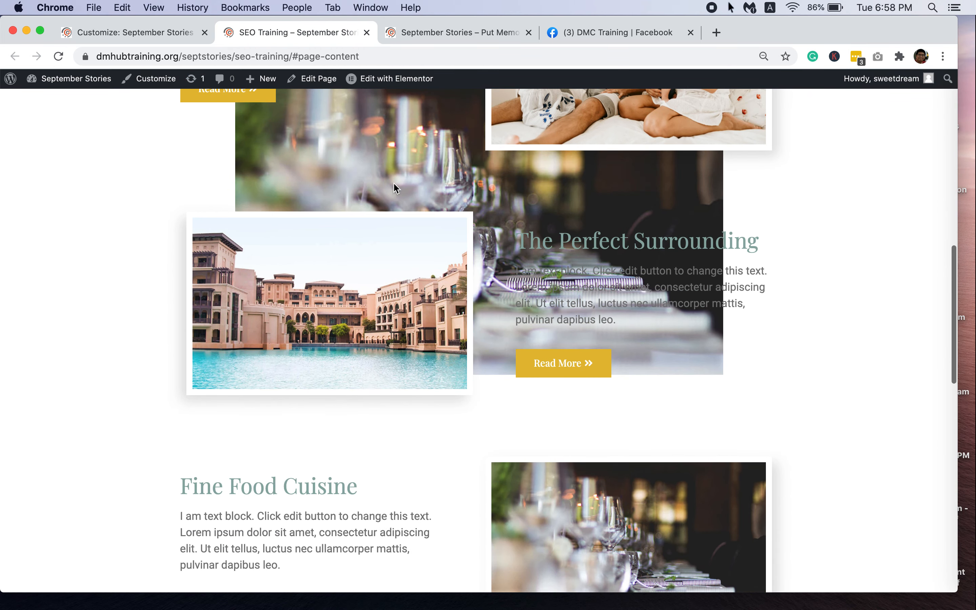
pyautogui.scroll(-12, 461, 291)
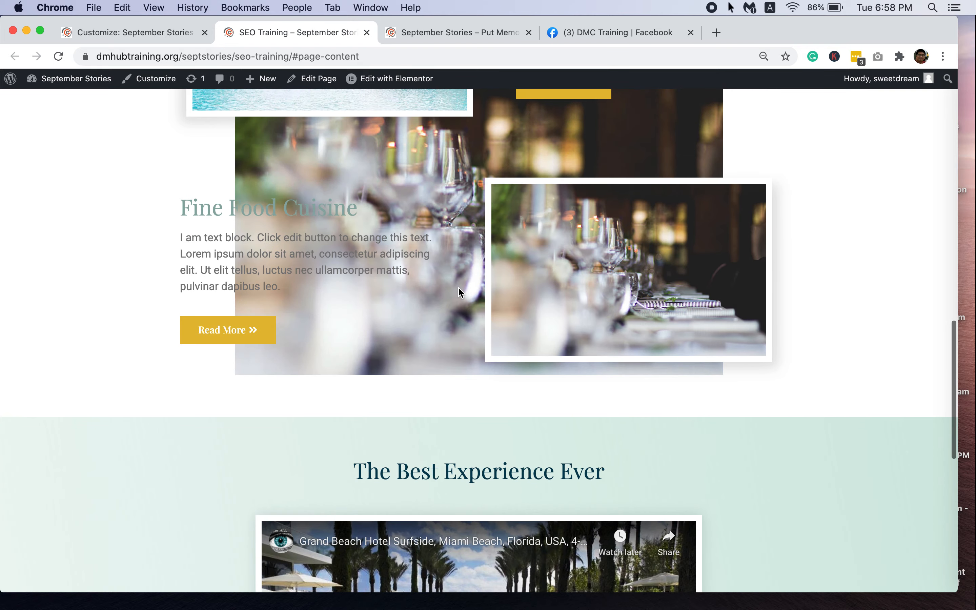
pyautogui.scroll(20, 460, 289)
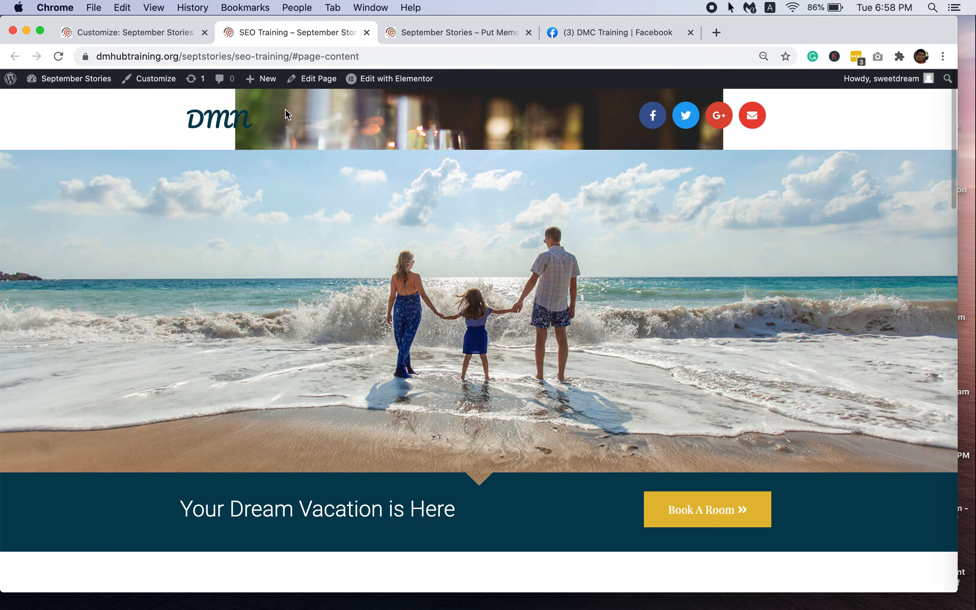
# Step: Return to the site customizer and remove the background image in the general settings, publishing the removal
pyautogui.click(125, 40)
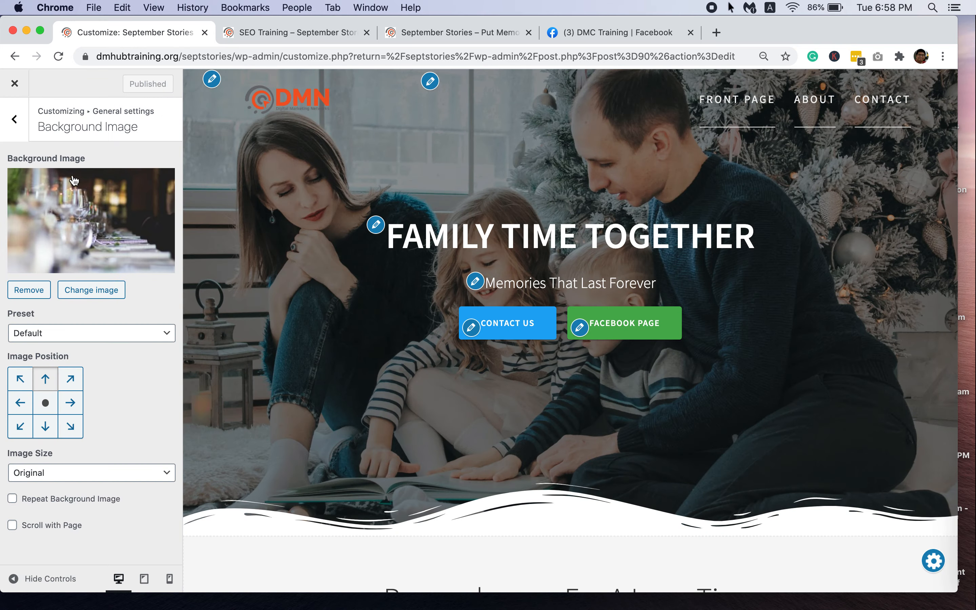
pyautogui.click(19, 119)
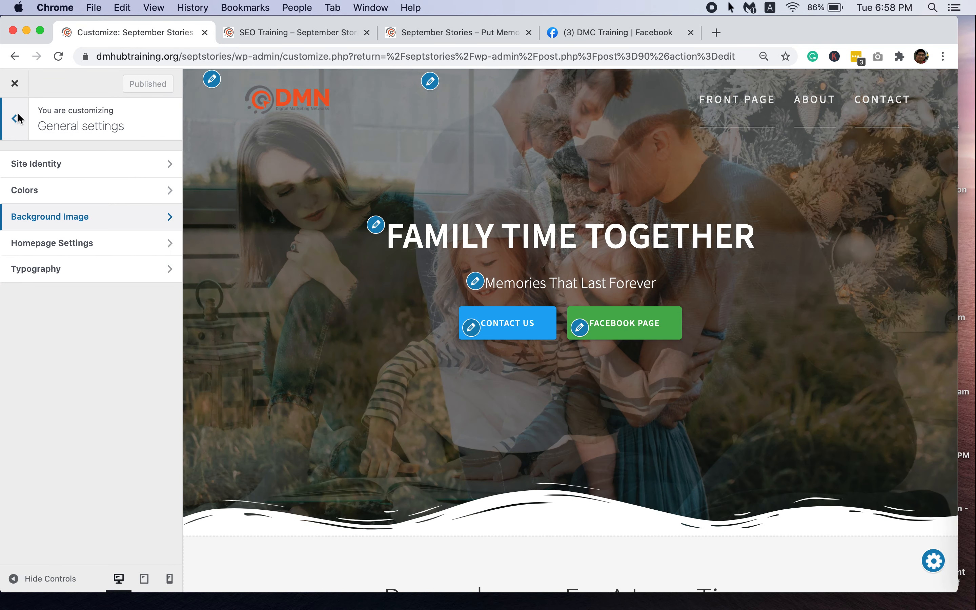
pyautogui.click(19, 116)
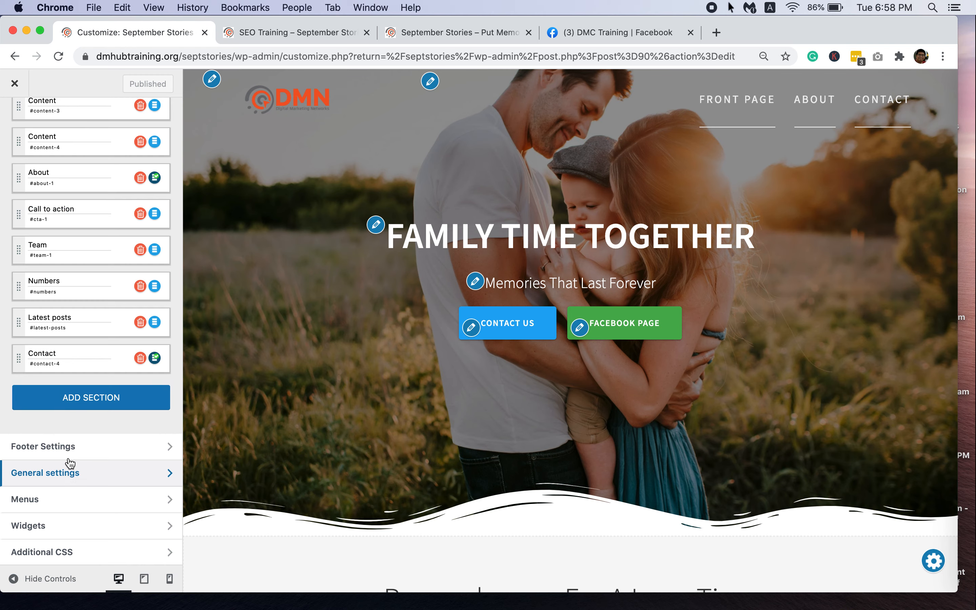
pyautogui.scroll(10, 96, 214)
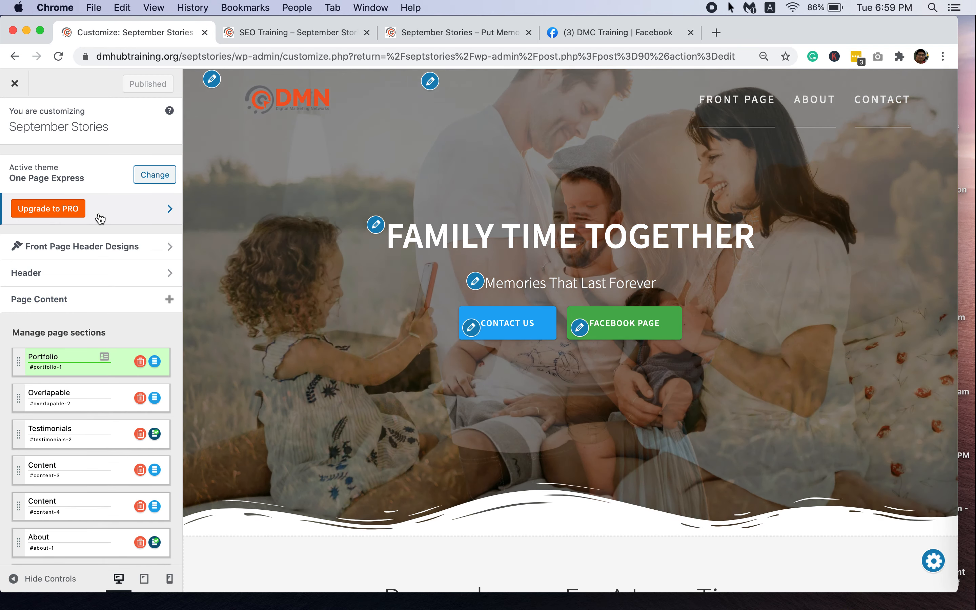
pyautogui.scroll(-10, 100, 219)
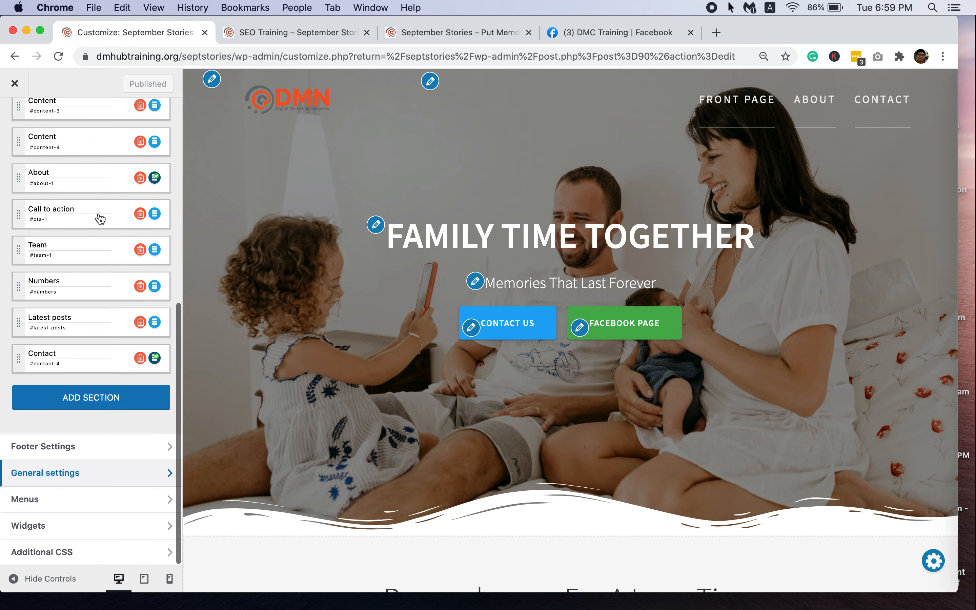
pyautogui.click(55, 473)
pyautogui.click(56, 219)
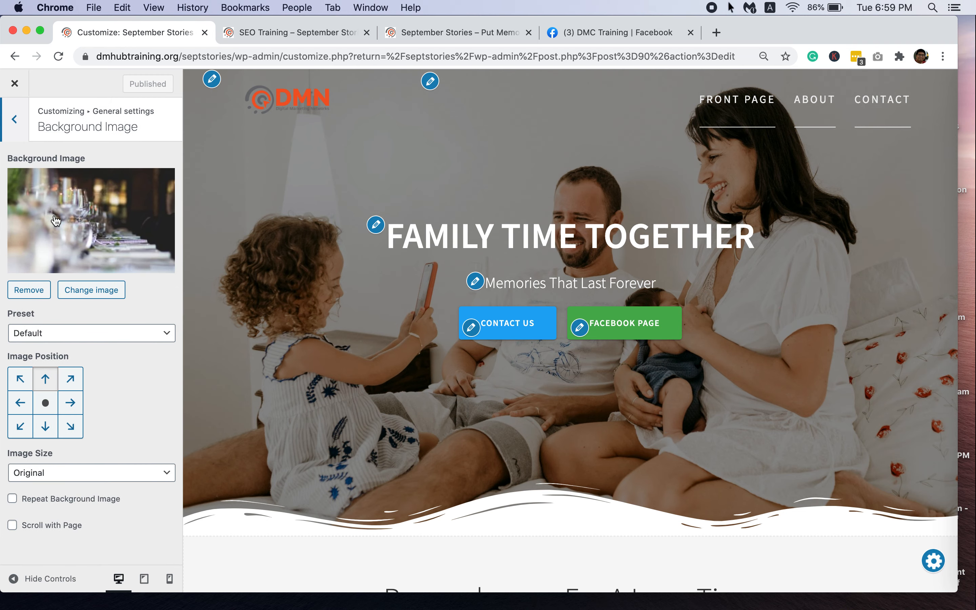
pyautogui.click(31, 290)
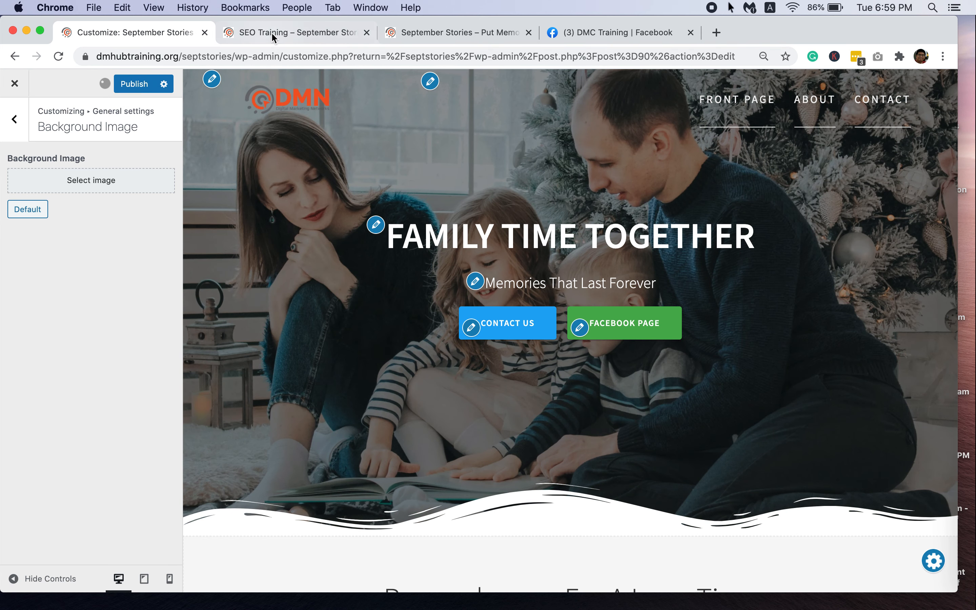
# Step: Reload the live SEO Training page to check its background behind the header
pyautogui.click(272, 34)
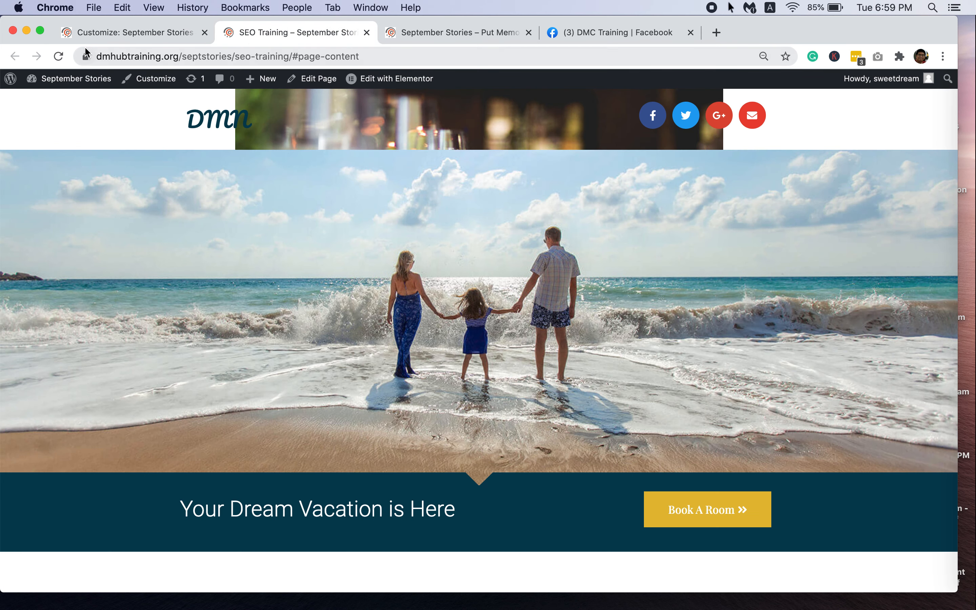
pyautogui.click(58, 56)
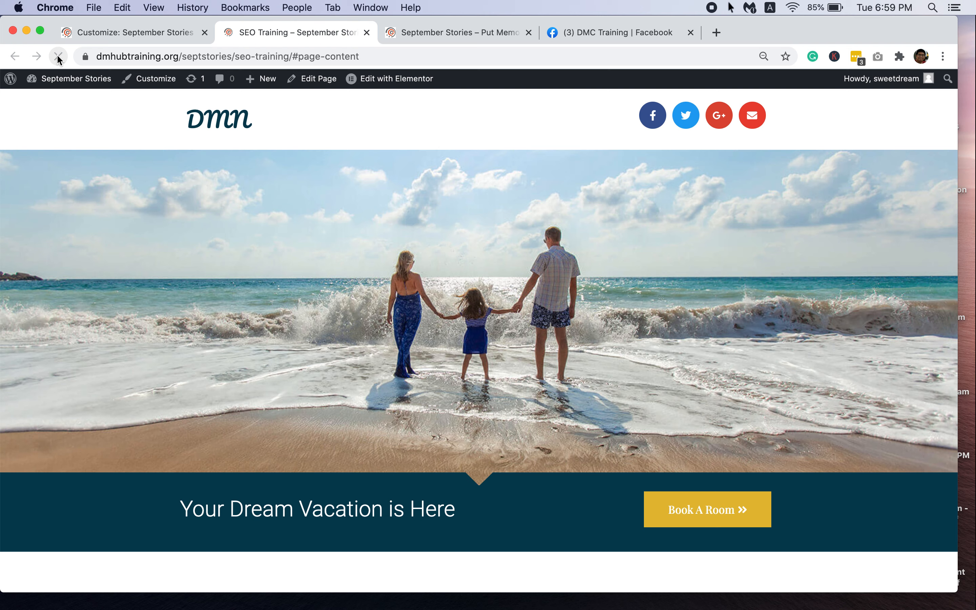
pyautogui.click(58, 56)
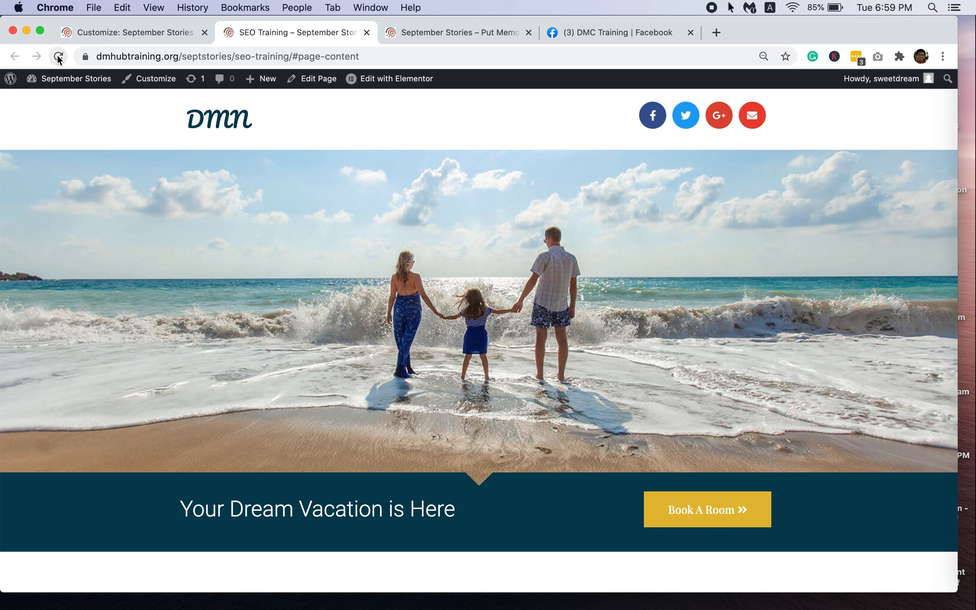